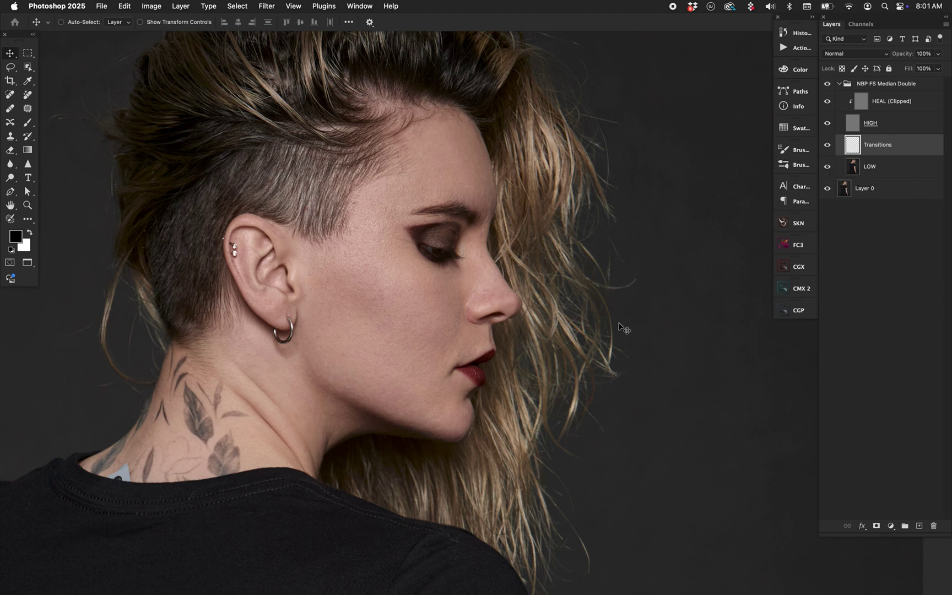
View the LOW layer on its own, restore the other layers' visibility, and duplicate the LOW layer.
alt+click(828, 169)
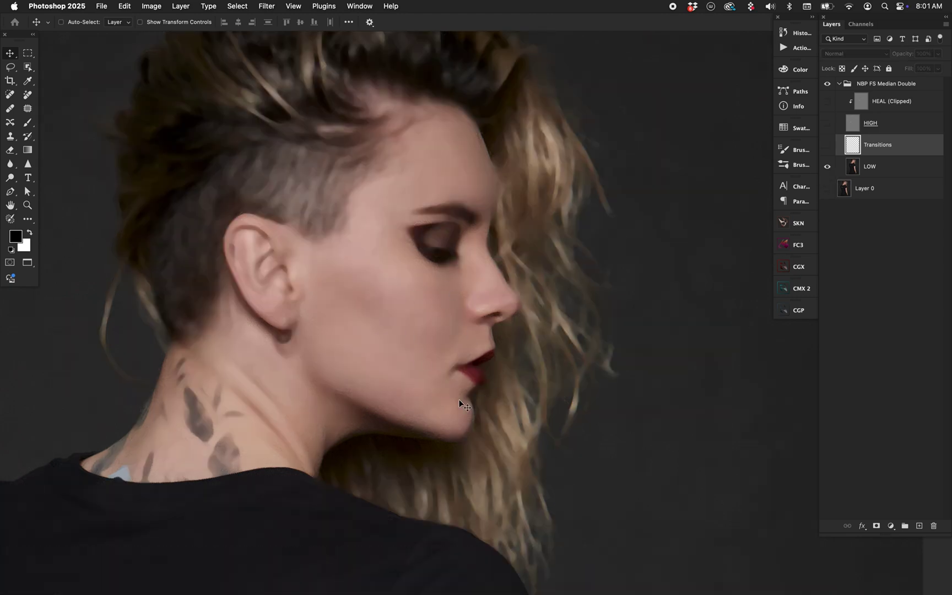
alt+click(827, 167)
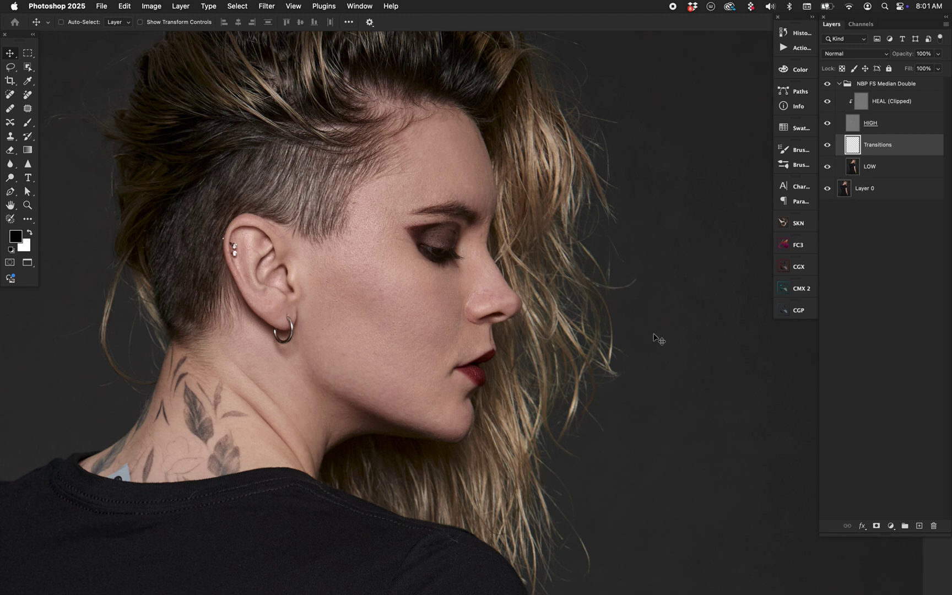
click(857, 171)
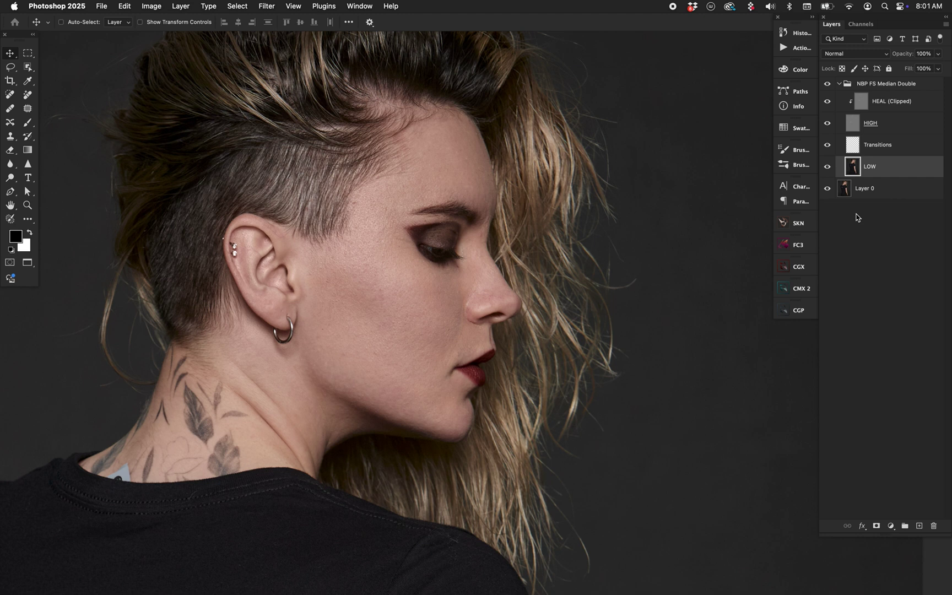
key(super+j)
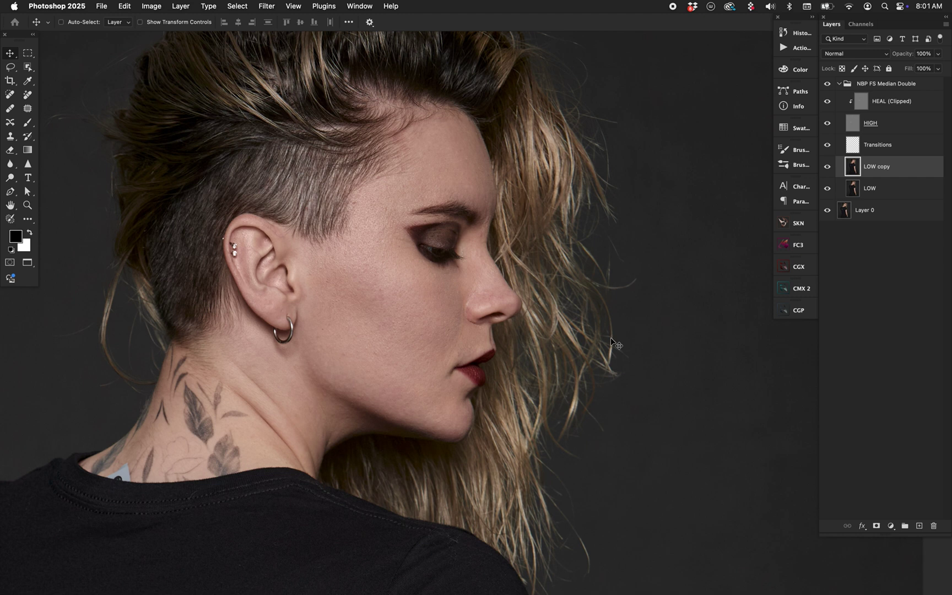
Convert the LOW copy layer in the NBP FS Median Double group to a smart object.
click(868, 84)
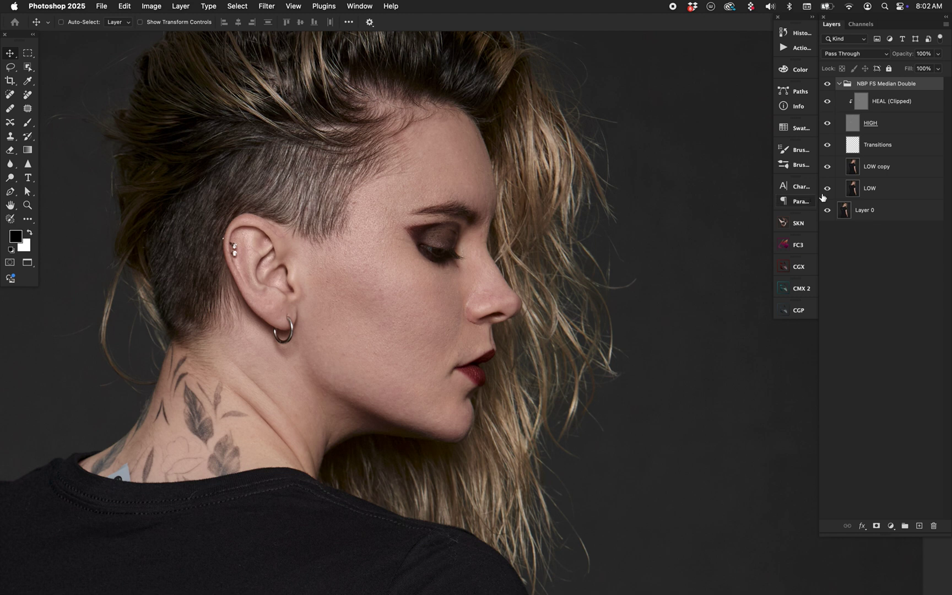
click(862, 171)
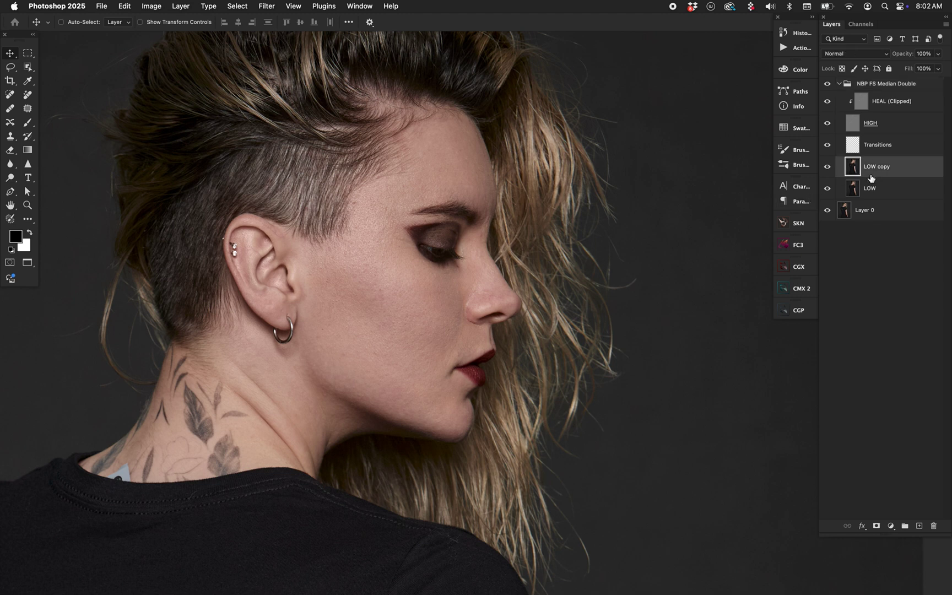
right_click(910, 174)
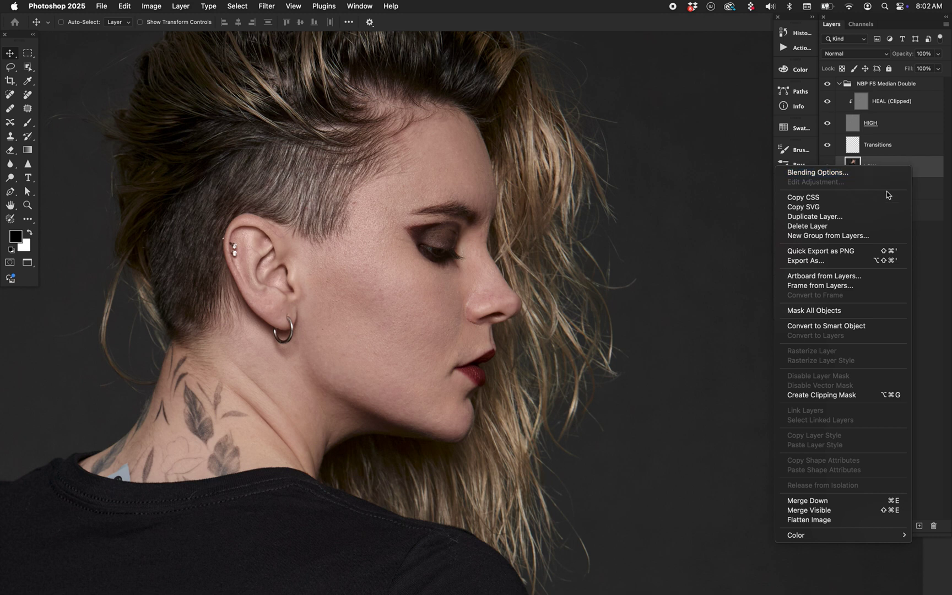
click(852, 325)
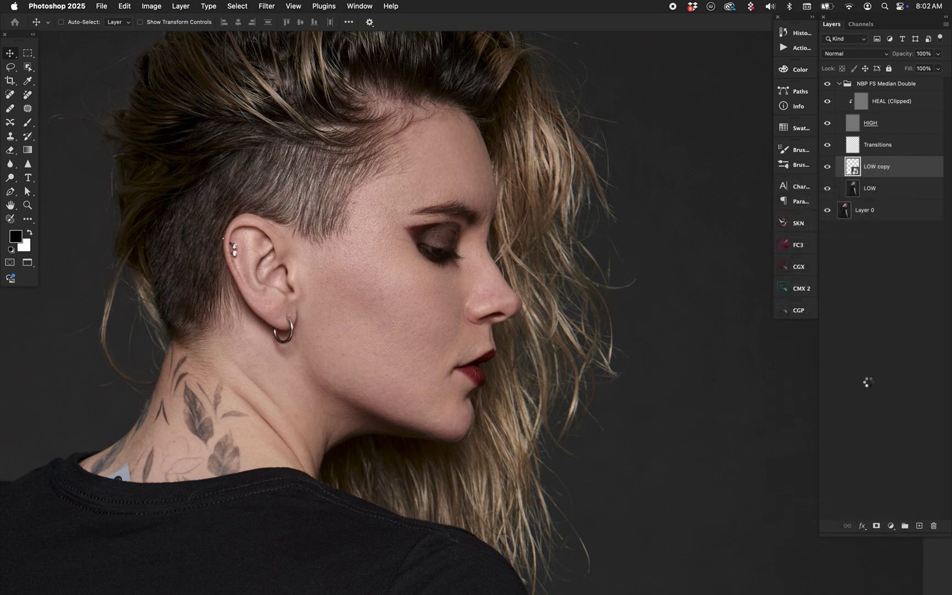
Apply a Gaussian Blur with a 20-pixel radius to the LOW copy and hide it behind a black layer mask.
click(277, 5)
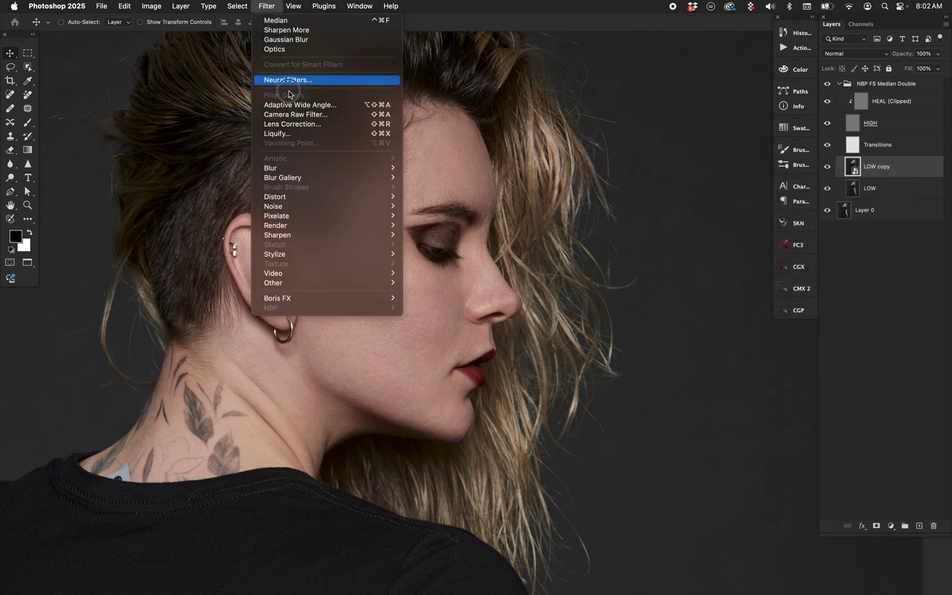
mouse_move(396, 178)
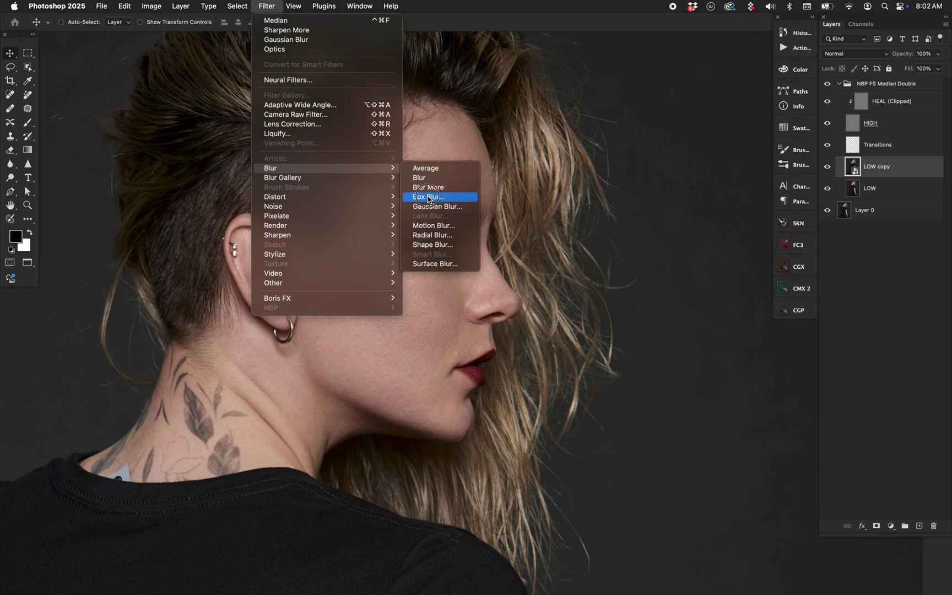
click(433, 206)
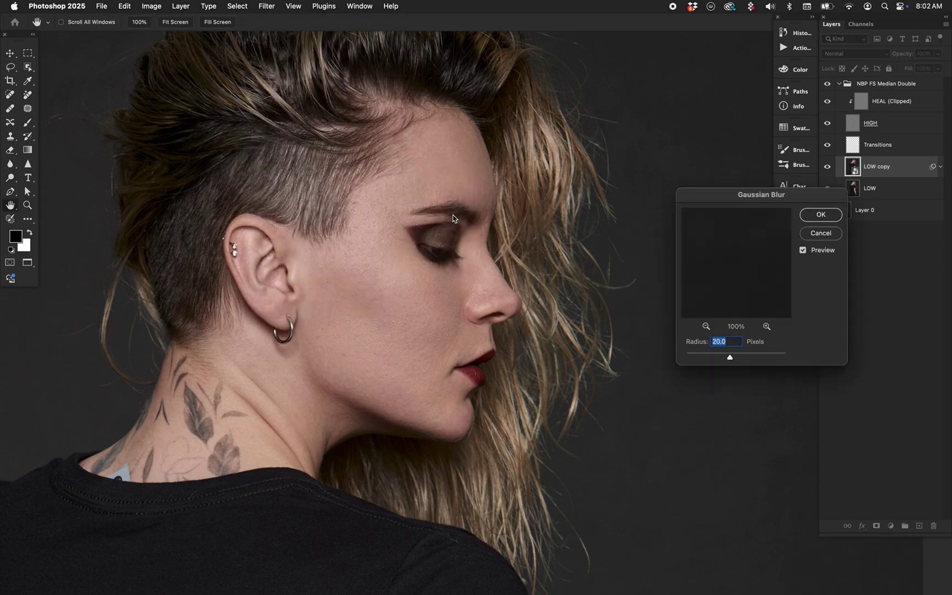
key(Return)
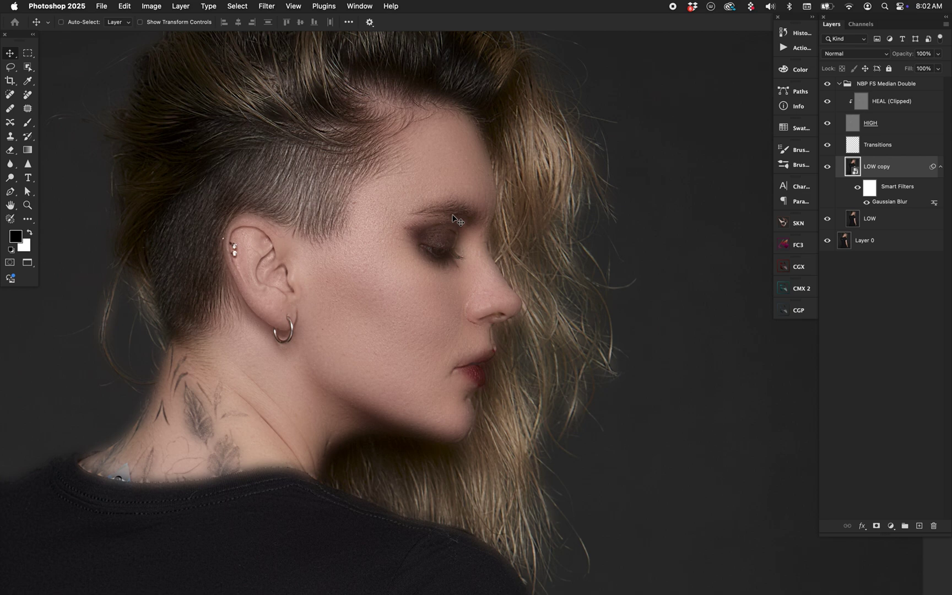
click(877, 525)
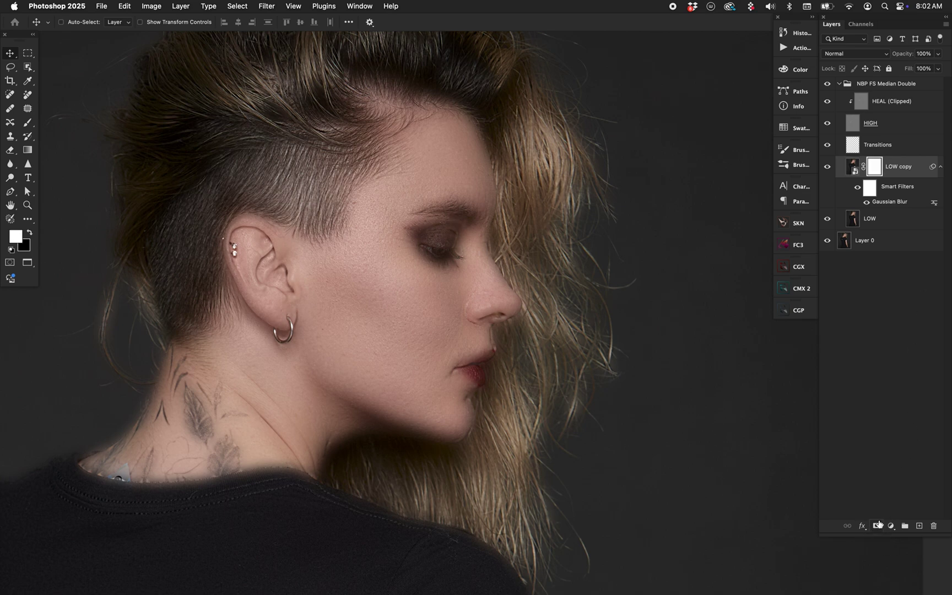
key(super+i)
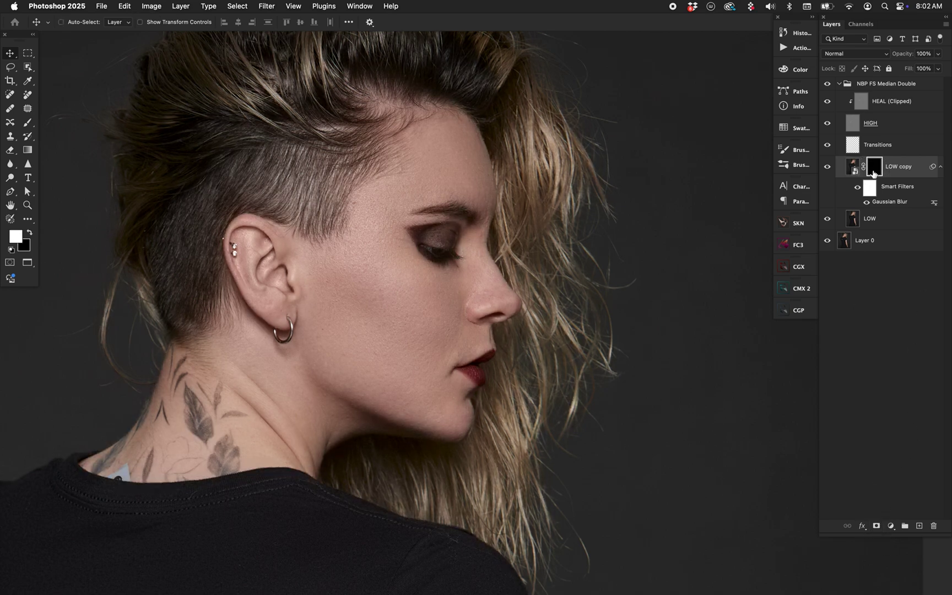
Paint white on the LOW copy's mask over the facial skin with a soft brush, and compare it with the layer hidden.
key(super+equal)
key(b)
drag(403, 248, 538, 276)
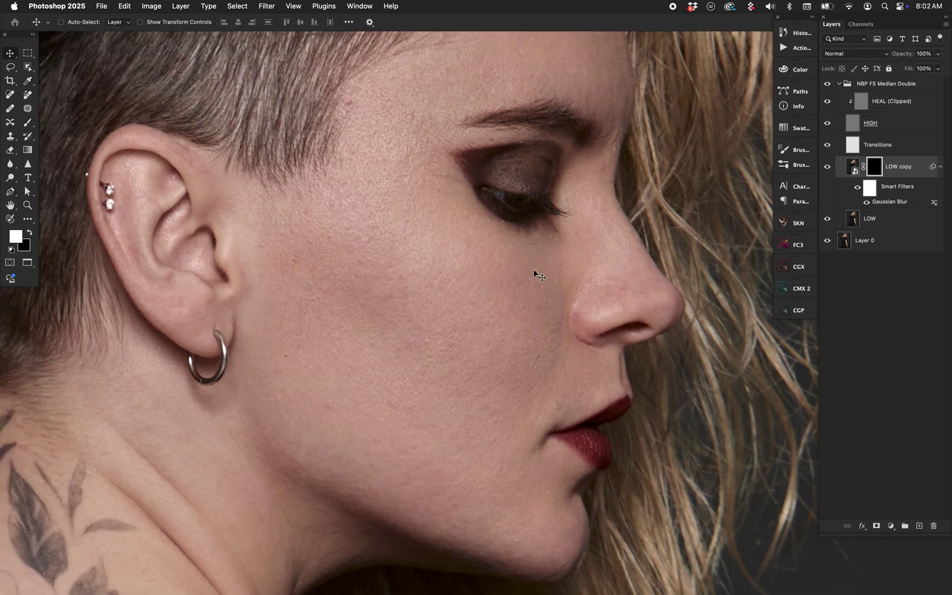
key(bracketleft)
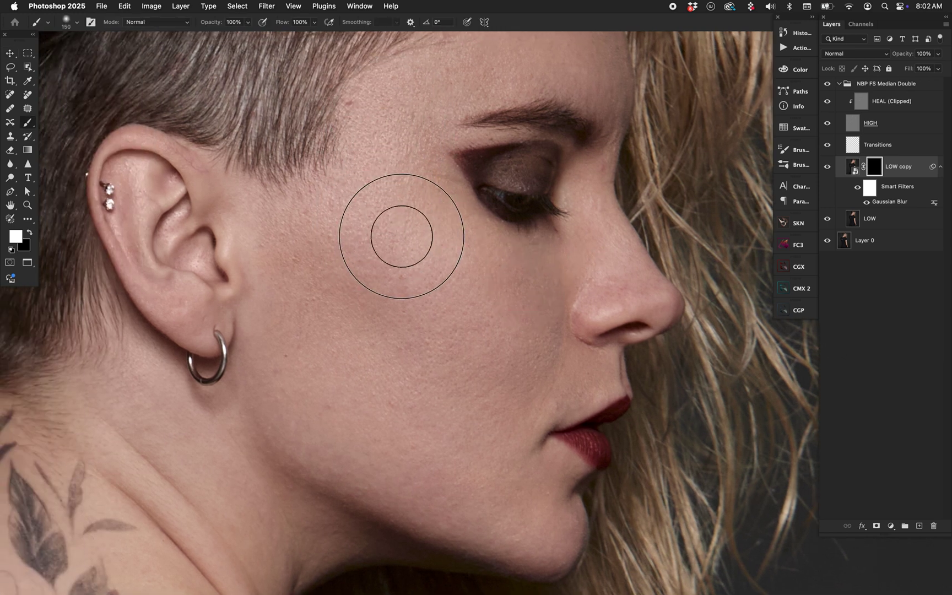
key(bracketleft)
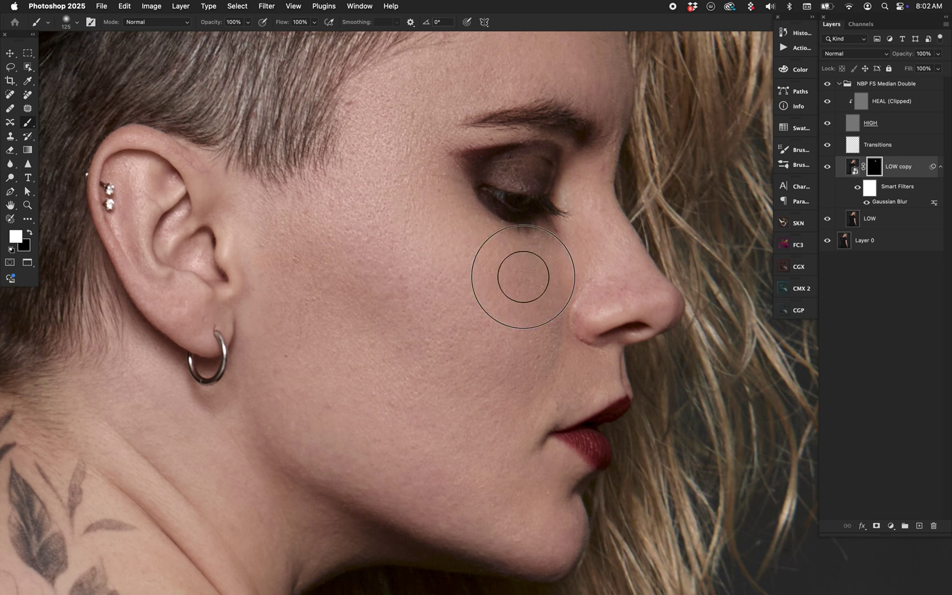
key(bracketleft)
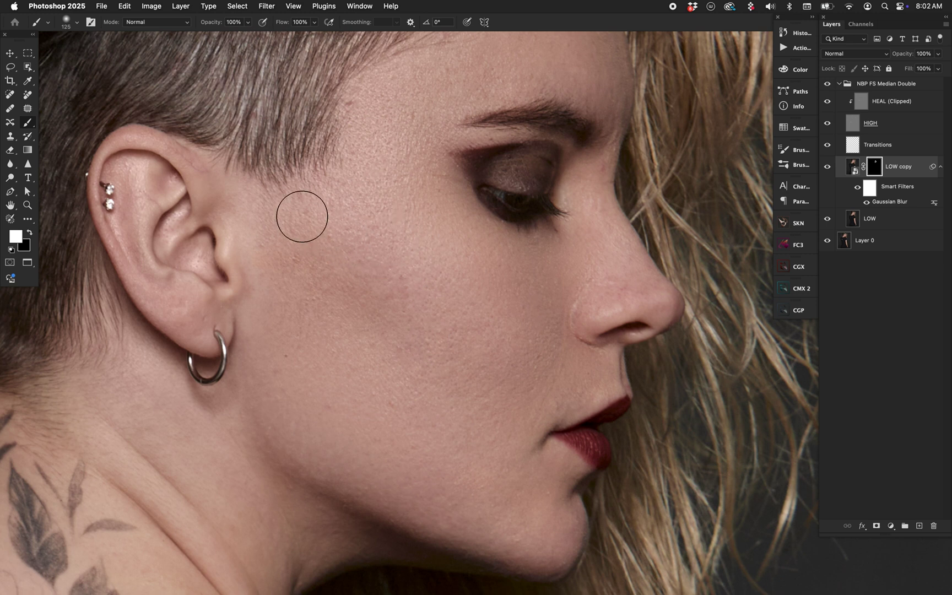
key(bracketright)
key(bracketleft)
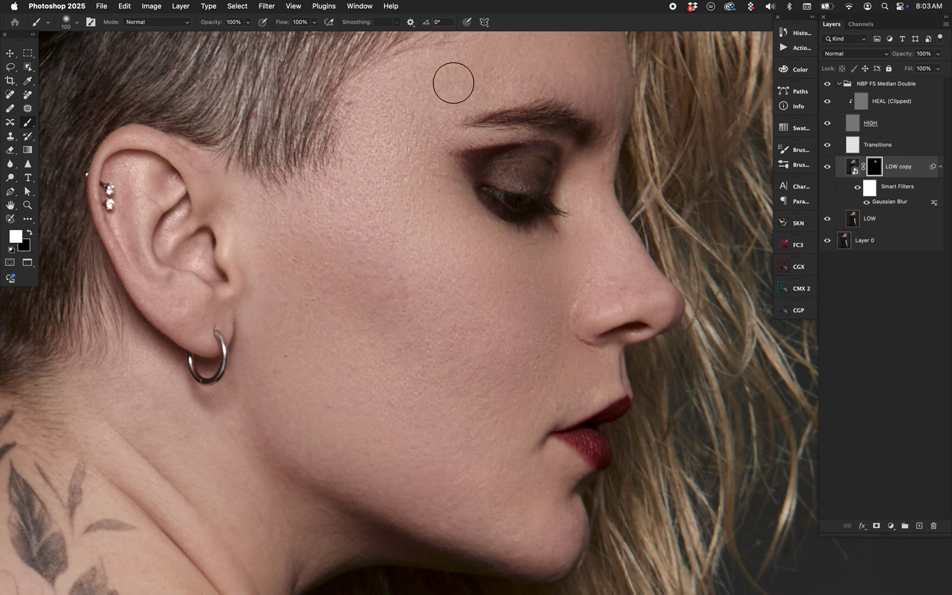
key(bracketright)
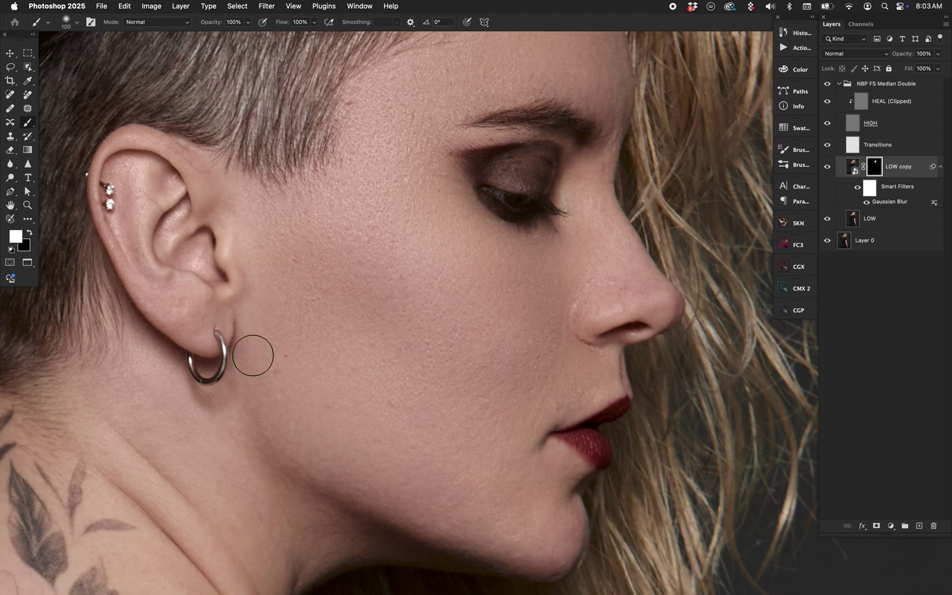
key(bracketleft)
key(bracketleft)
click(828, 166)
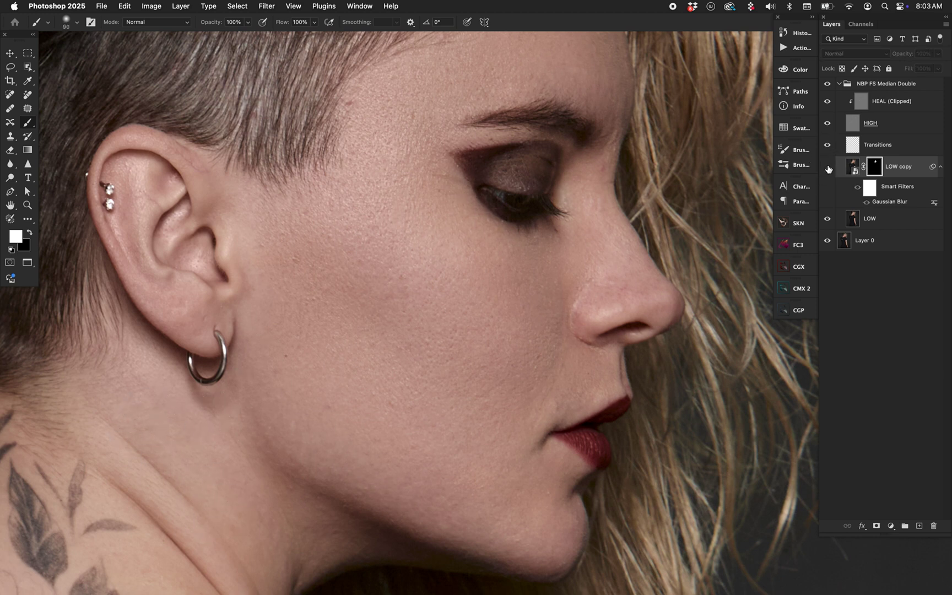
click(827, 167)
Try Gaussian Blur radii of 10 and 35 pixels on the LOW copy without applying them.
key(x)
double_click(888, 203)
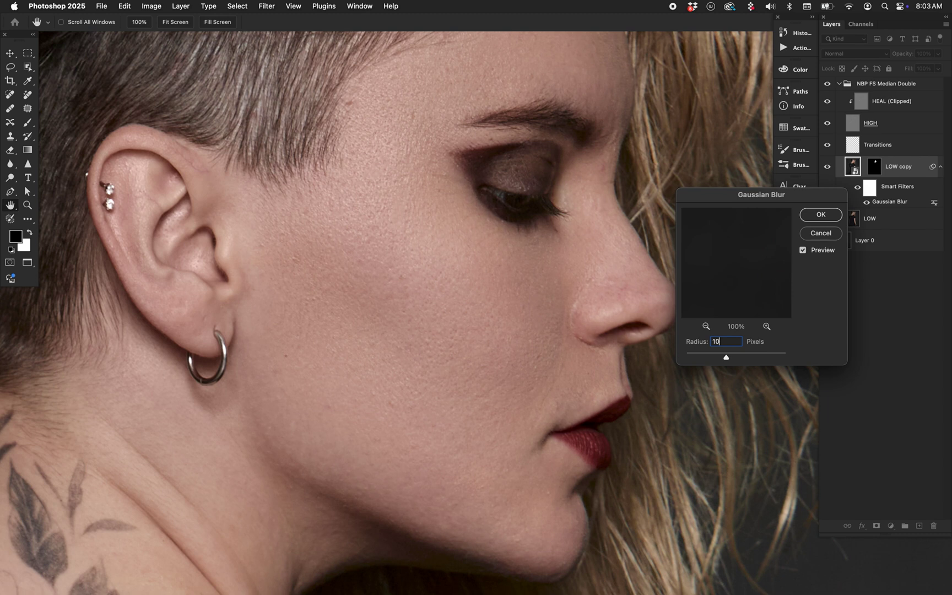
key(BackSpace)
key(BackSpace)
text(35)
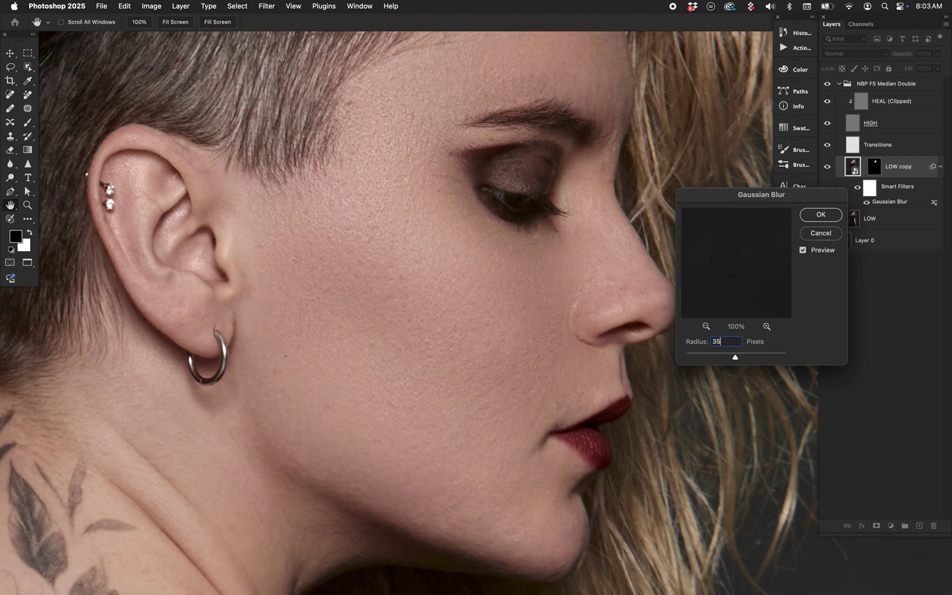
key(Escape)
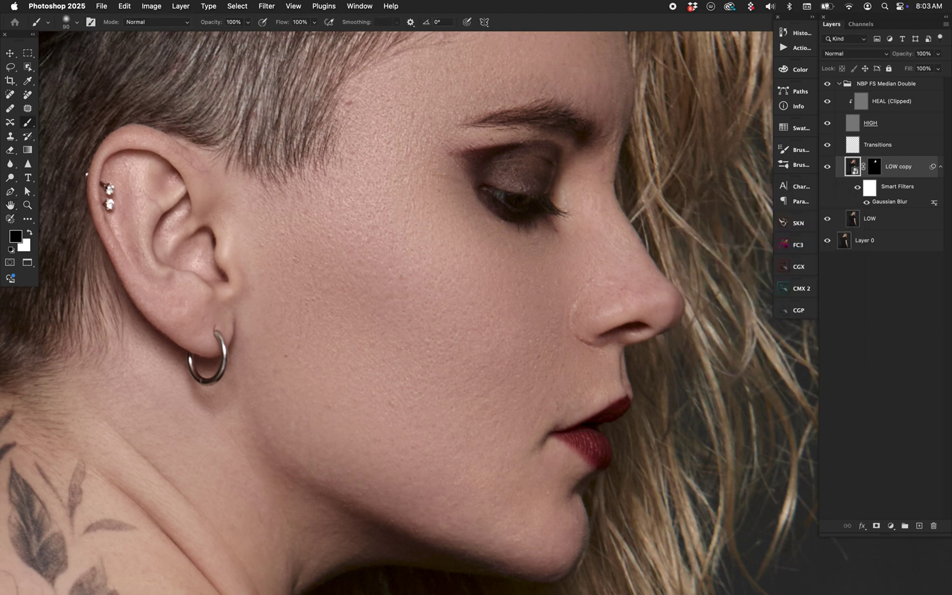
Convert the HEAL (Clipped) layer above HIGH to a smart object.
scroll(408, 309, up, 5)
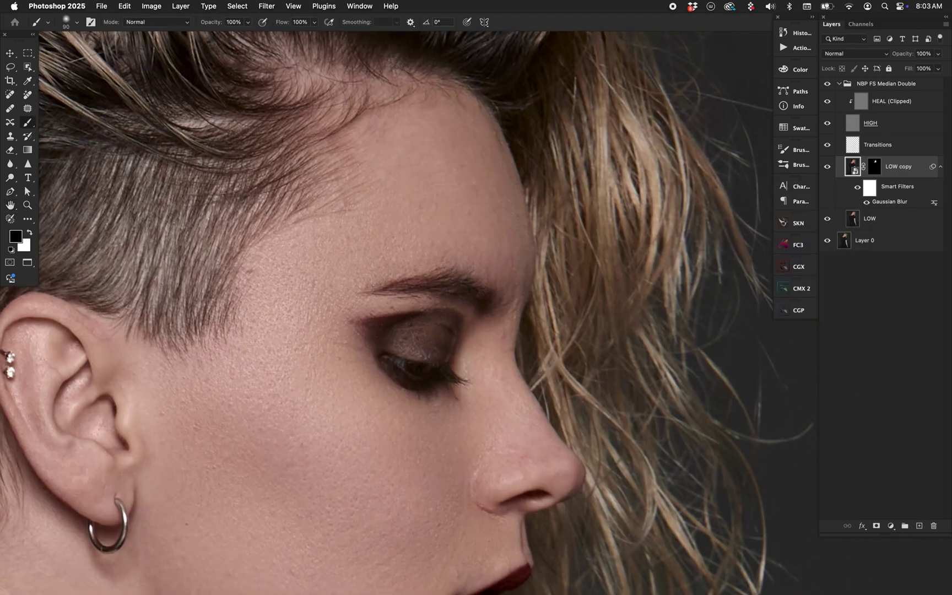
click(871, 123)
key(v)
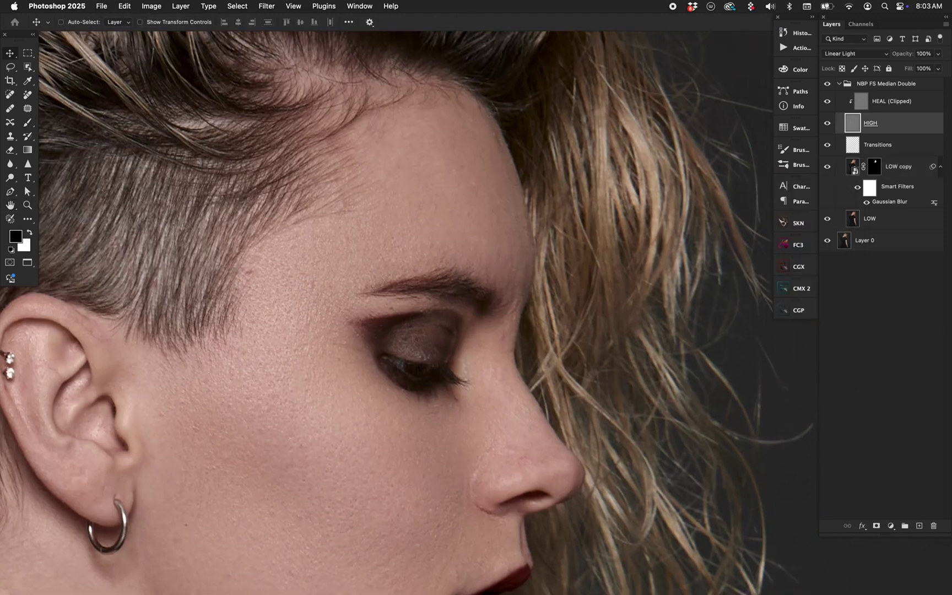
click(891, 100)
right_click(918, 104)
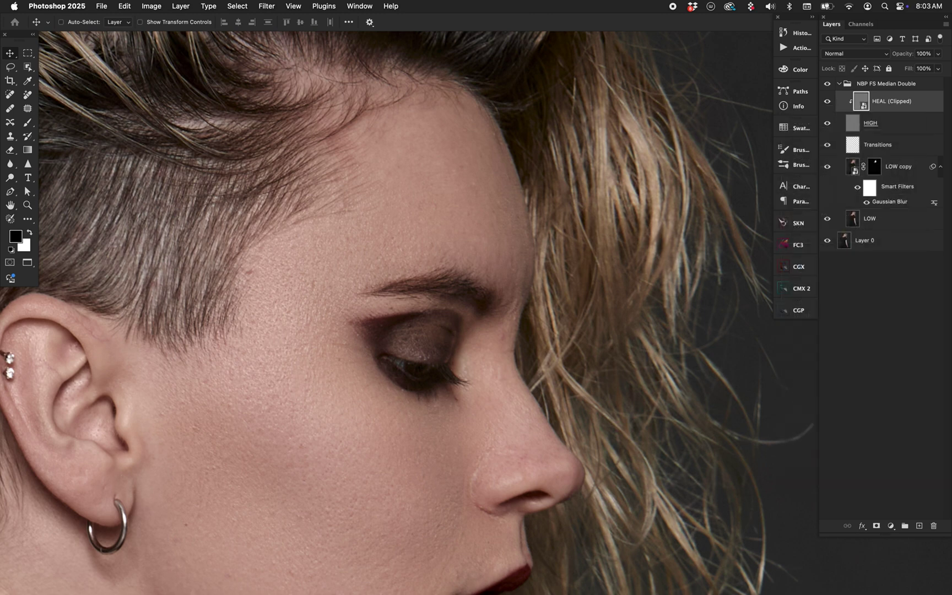
Apply the Sharpen More filter to the HEAL (Clipped) smart object.
click(267, 6)
mouse_move(330, 235)
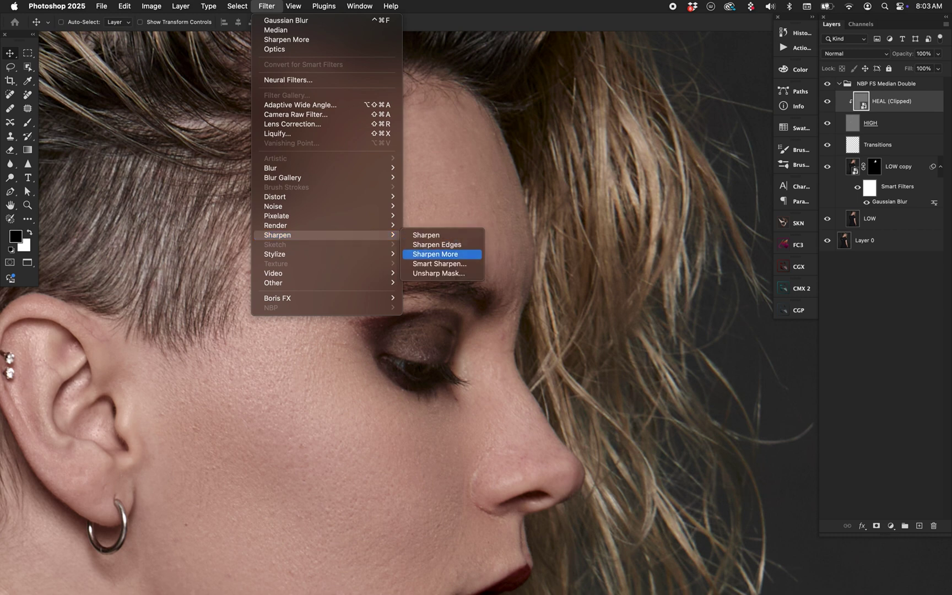
click(435, 254)
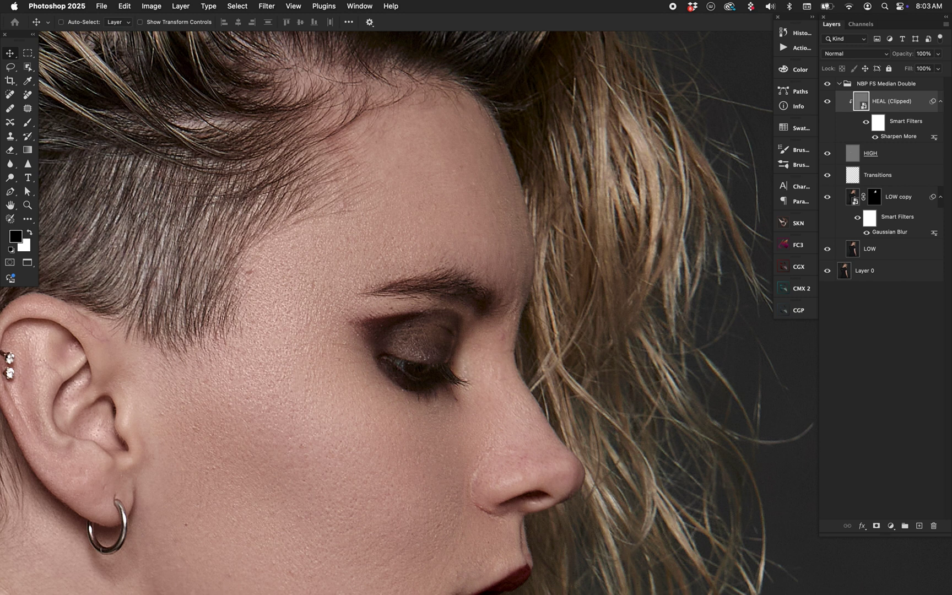
Set the opacity of the Sharpen More smart filter to 75%.
scroll(408, 313, down, 5)
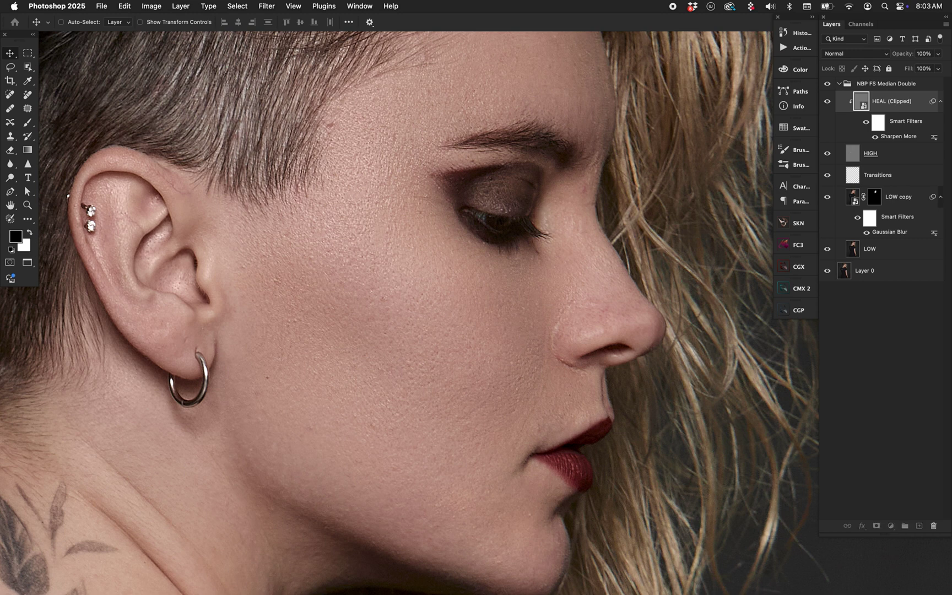
double_click(934, 136)
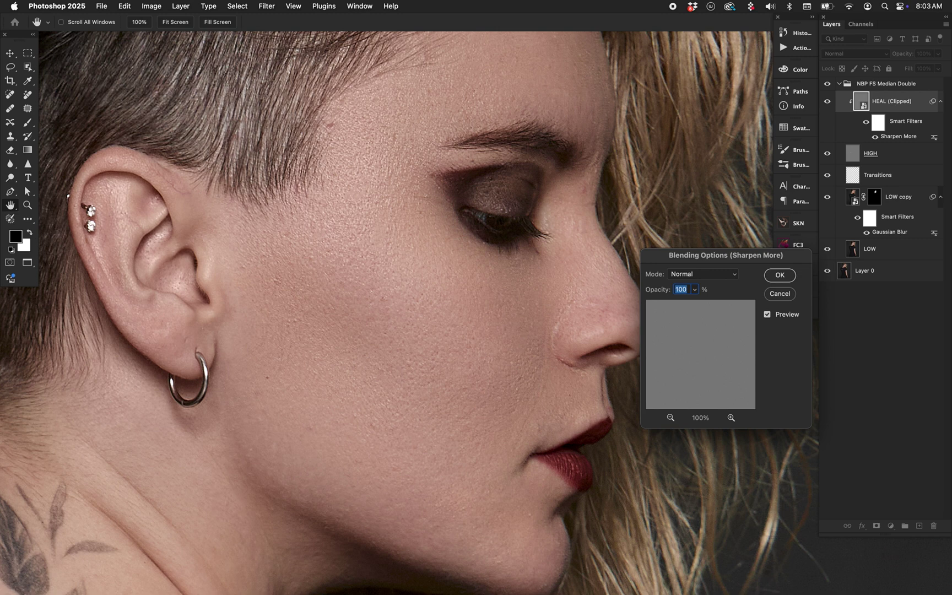
text(75)
key(Return)
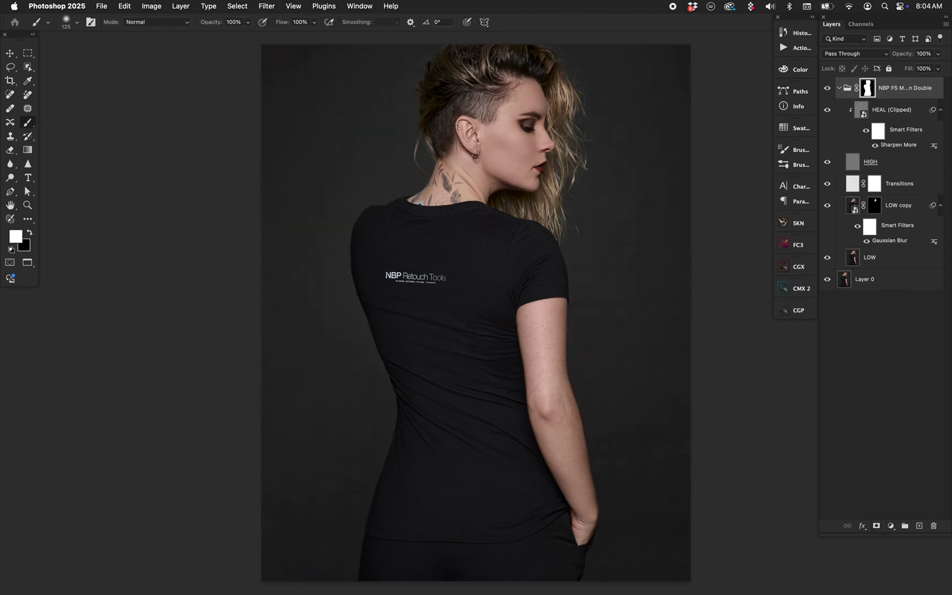
On the Transitions layer, paint a sampled skin tone over the upper arm with a soft brush at 4% flow.
key(z)
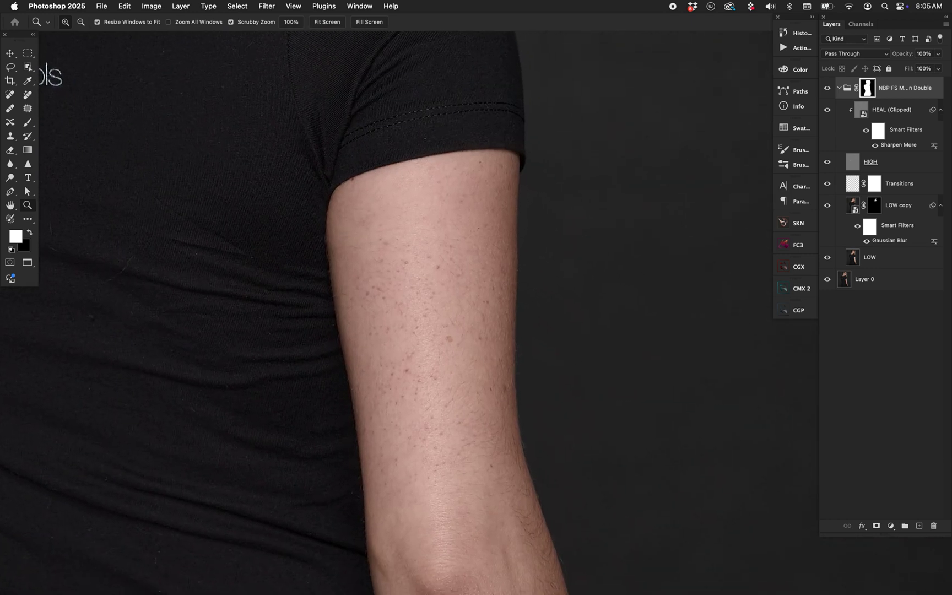
click(899, 184)
key(b)
key(x)
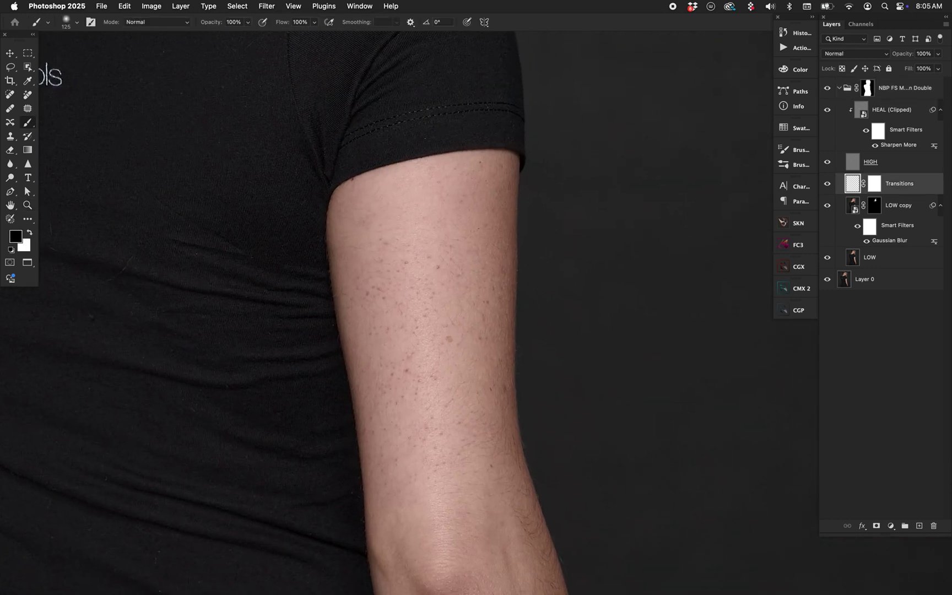
key(shift+0)
key(shift+4)
alt+click(430, 330)
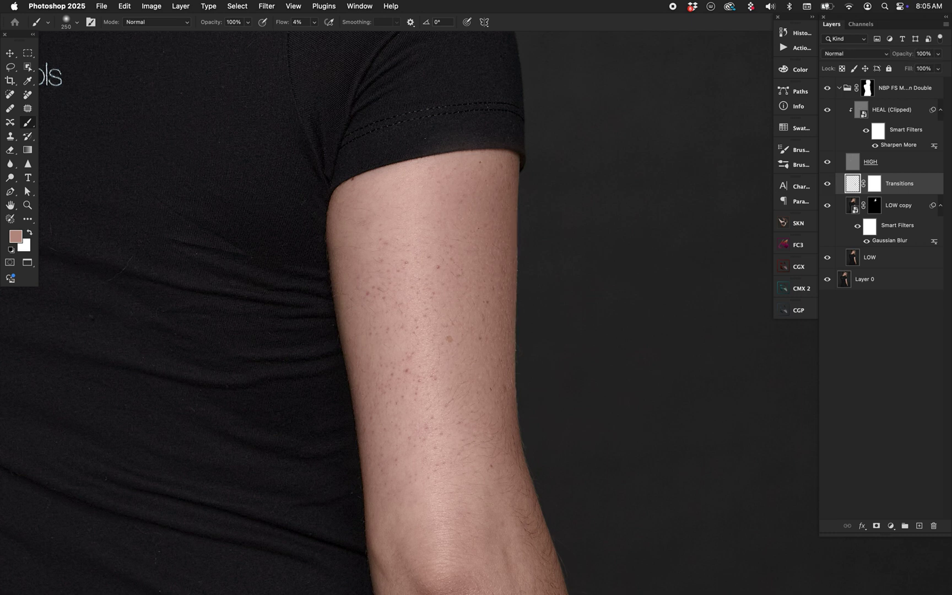
Target the Transitions layer mask and paint out a small area with a 150 px black brush at 100% flow.
key(super+backslash)
key(d)
key(x)
key(shift+0)
key(bracketleft)
key(bracketleft)
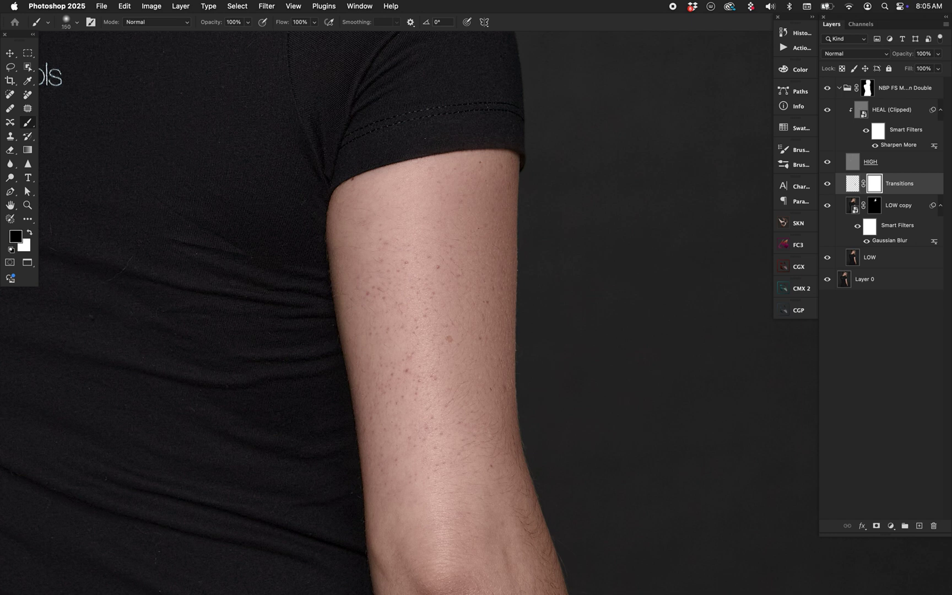
Set the Transitions layer's opacity to 70%.
key(v)
key(7)
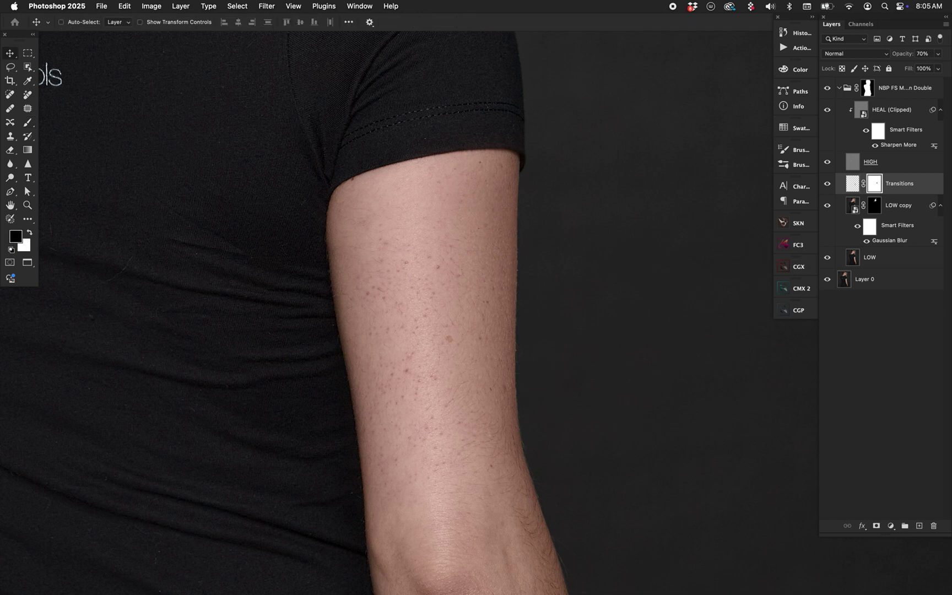
key(super+0)
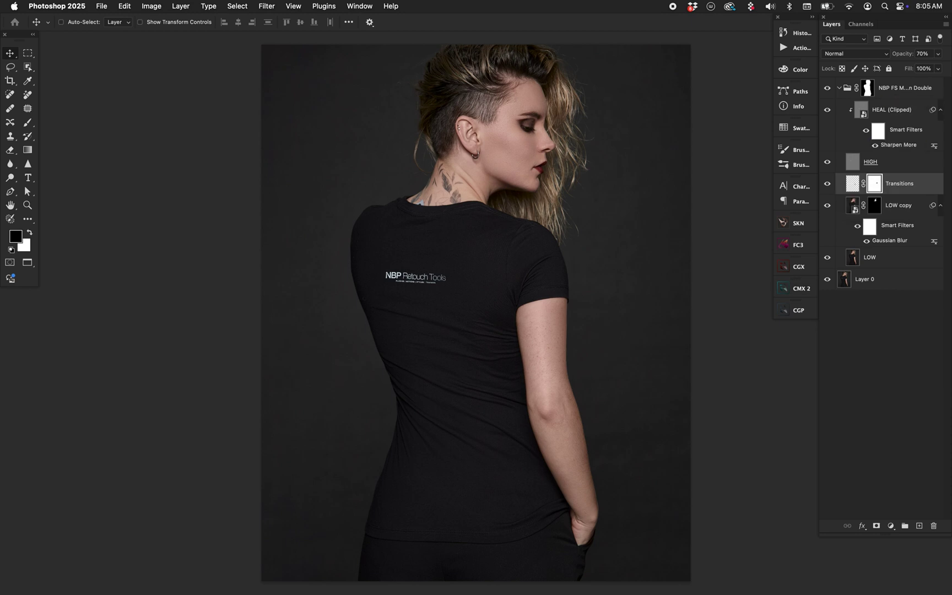
Add a new empty layer directly above Transitions, beneath the HIGH layer.
click(904, 88)
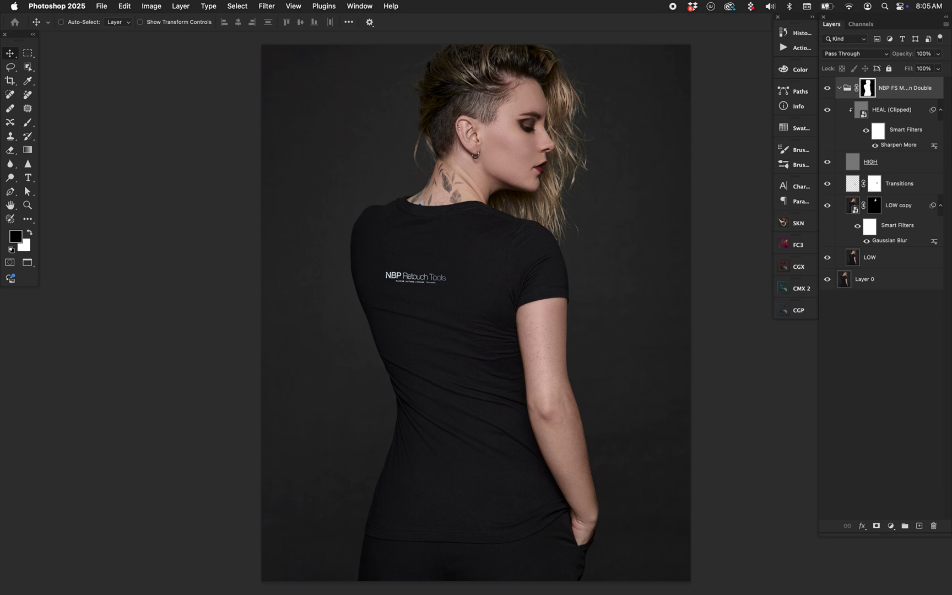
key(z)
drag(541, 90, 589, 92)
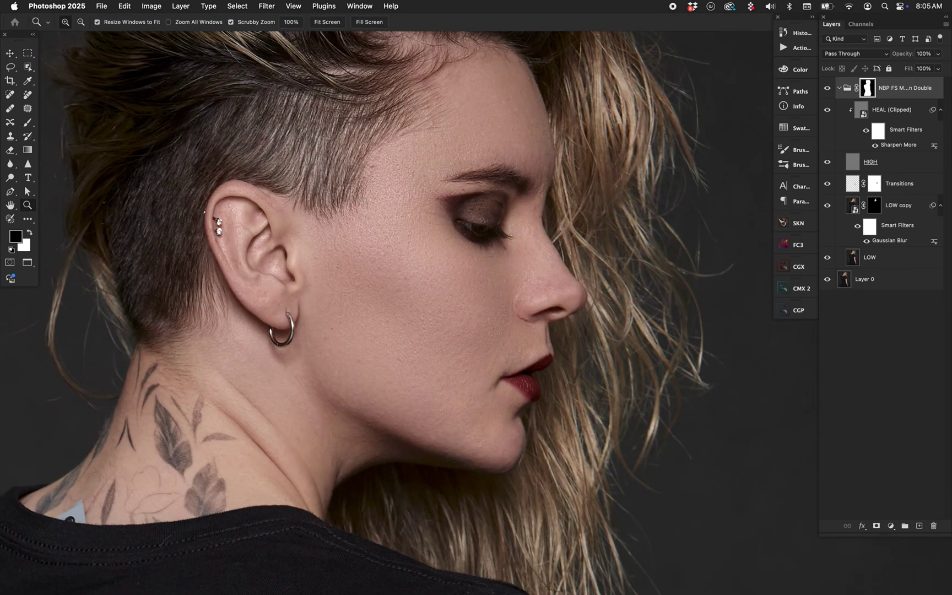
key(super+shift+alt+n)
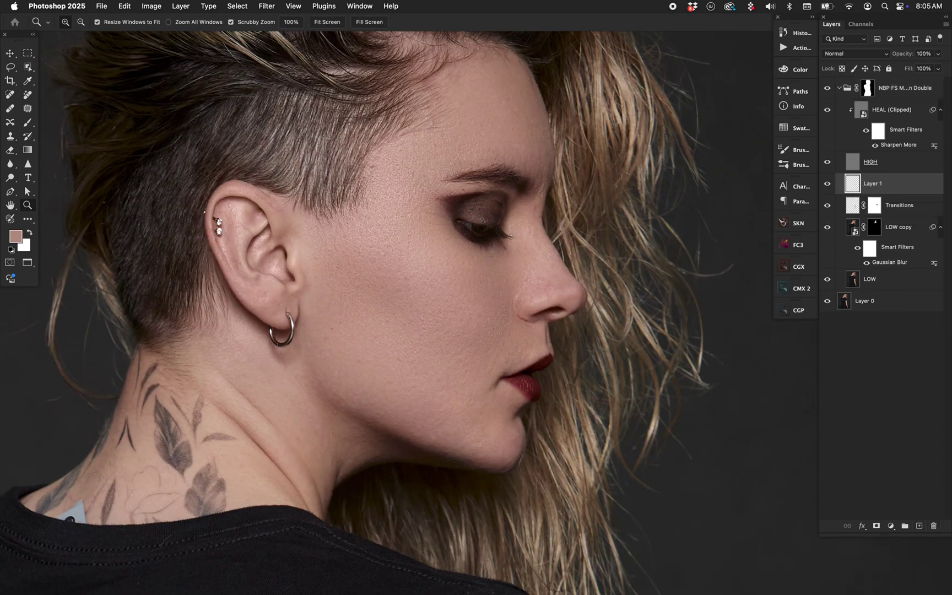
Set up a hard-edged 125 px white brush at 10% flow, trying a stroke on the temple and undoing it.
key(b)
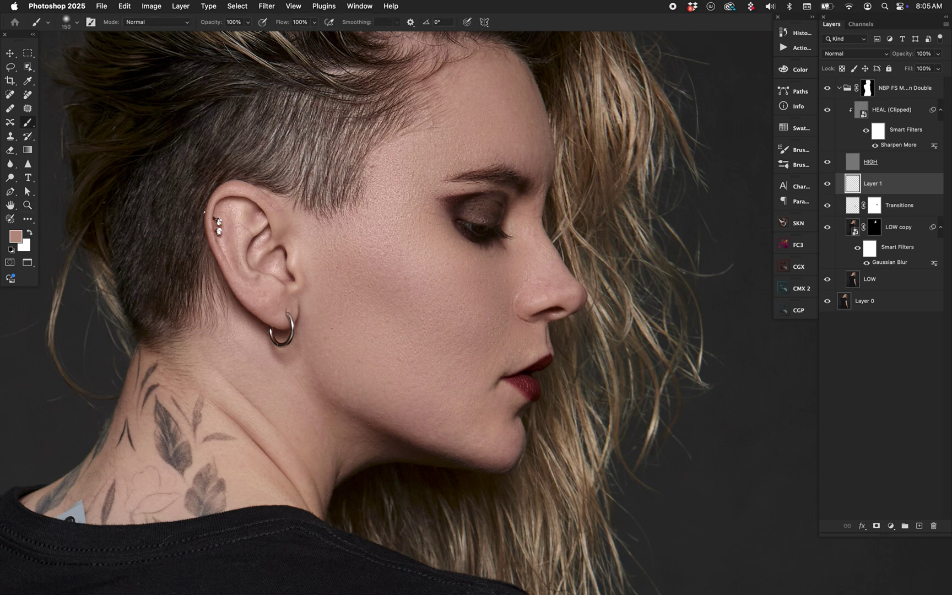
key(shift+bracketright)
key(shift+bracketright)
key(shift+bracketright)
key(shift+bracketright)
key(d)
key(x)
key(bracketright)
drag(427, 130, 405, 267)
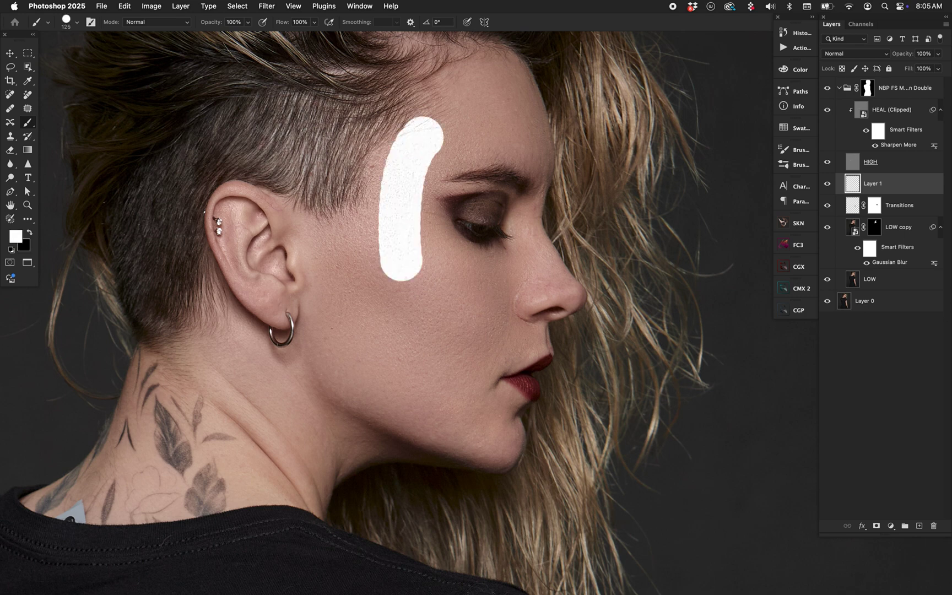
key(super+z)
key(shift+1)
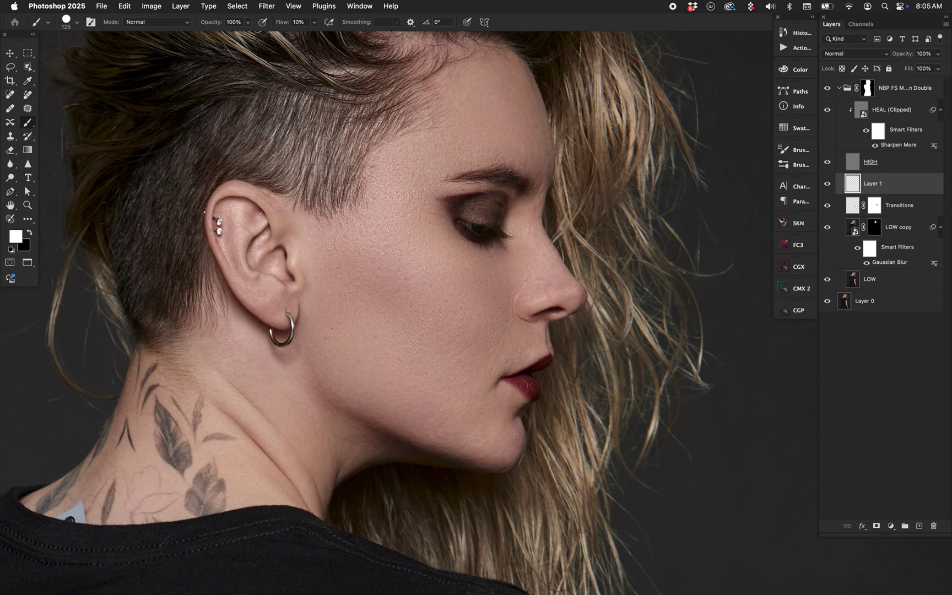
On Layer 1, paint white highlight strokes over the forehead, temple, cheekbone and along the jaw.
drag(424, 188, 408, 297)
key(super+z)
drag(404, 150, 421, 300)
drag(414, 245, 458, 313)
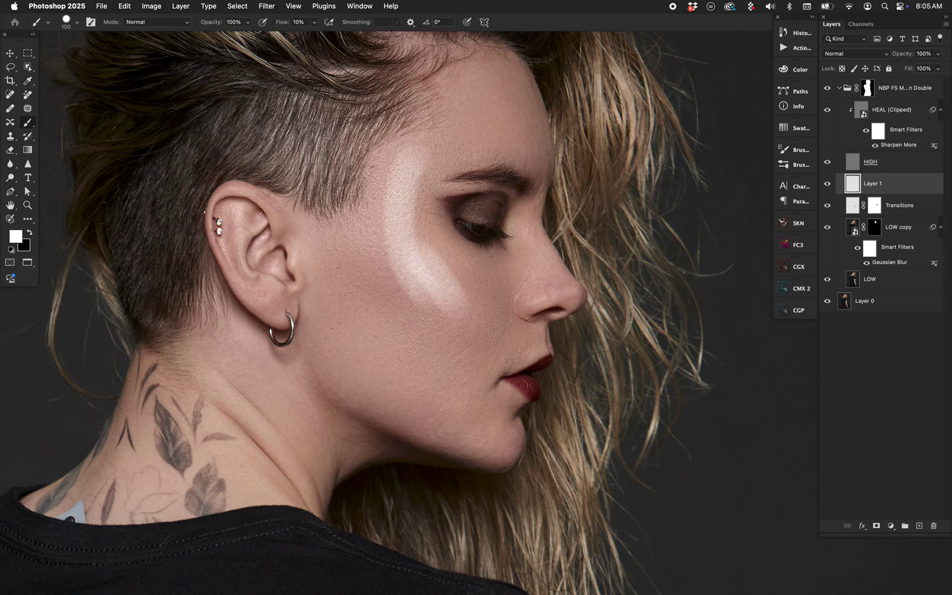
drag(452, 112, 421, 168)
drag(353, 344, 493, 413)
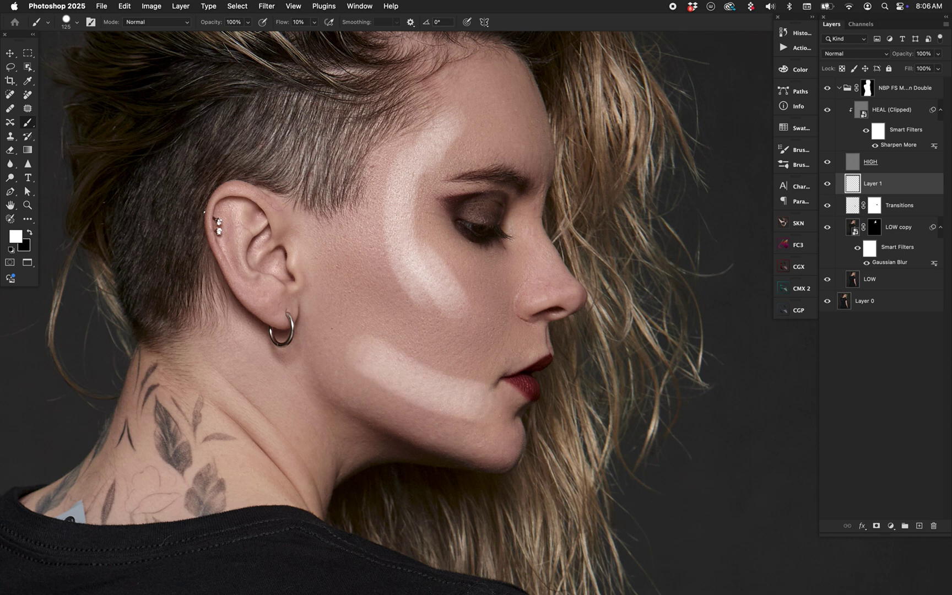
mouse_move(414, 385)
mouse_down()
mouse_move(441, 410)
mouse_move(499, 430)
mouse_up()
Paint white highlights down the side of the neck with a smaller brush and over the upper cheek with a 125 px brush.
key(bracketleft)
key(bracketleft)
key(bracketleft)
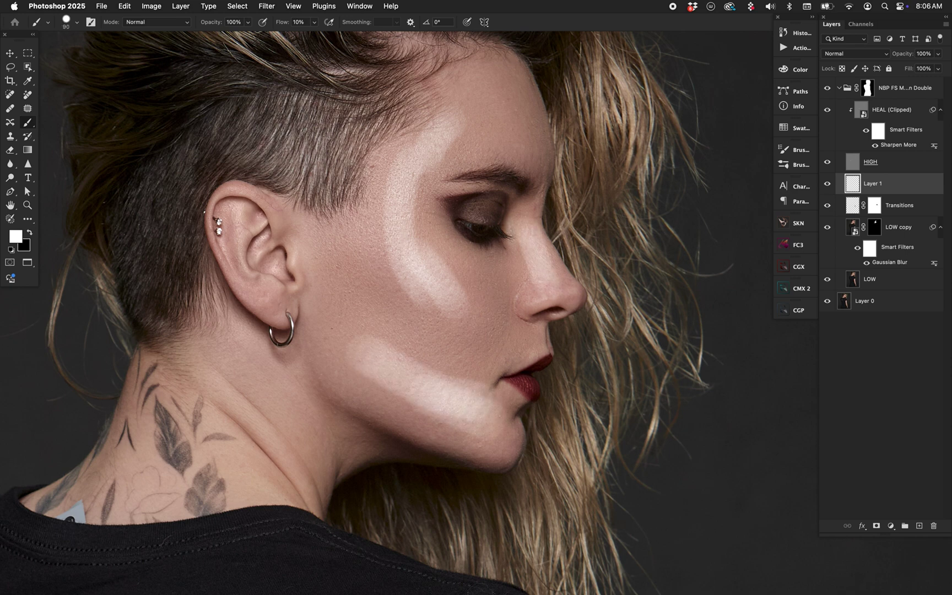
key(bracketleft)
drag(220, 336, 306, 471)
key(bracketright)
key(bracketright)
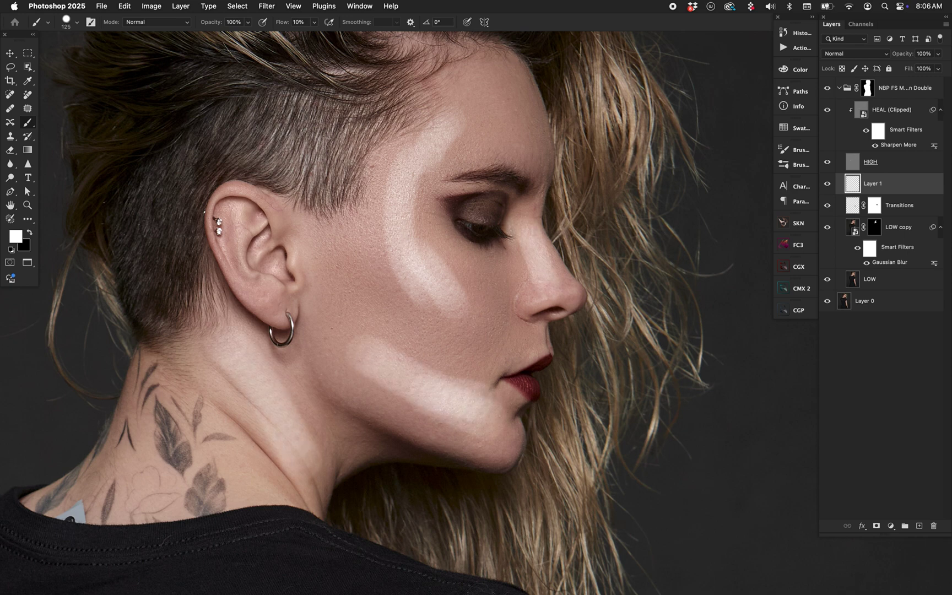
drag(400, 204, 352, 267)
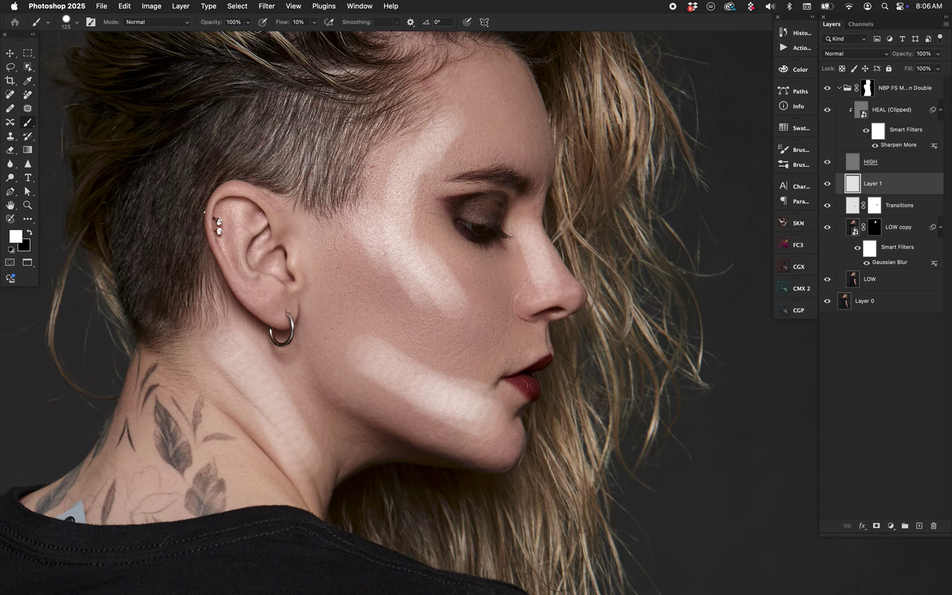
Convert Layer 1 to a smart object and apply a Gaussian Blur with a 40-pixel radius.
right_click(900, 184)
click(813, 342)
click(266, 6)
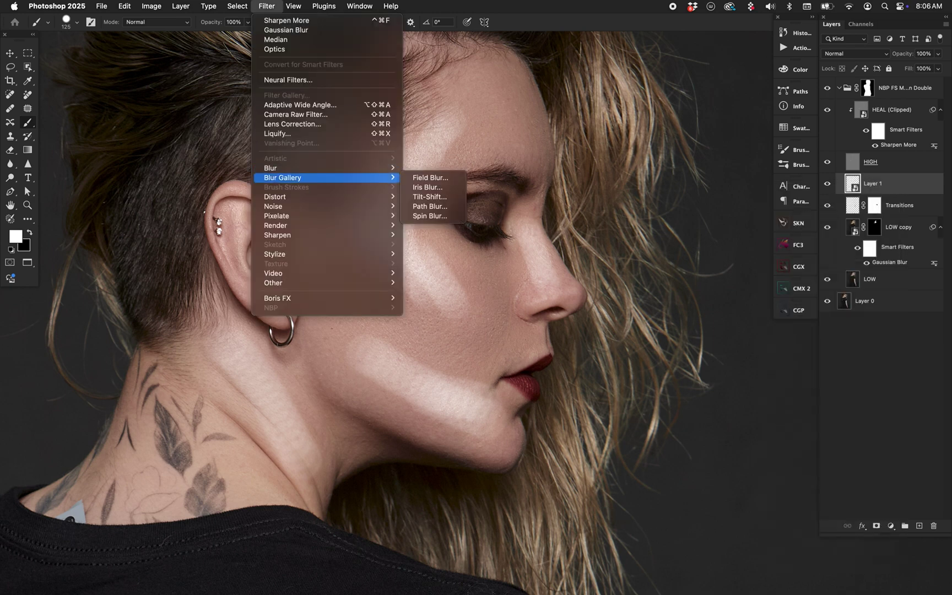
mouse_move(330, 168)
click(438, 206)
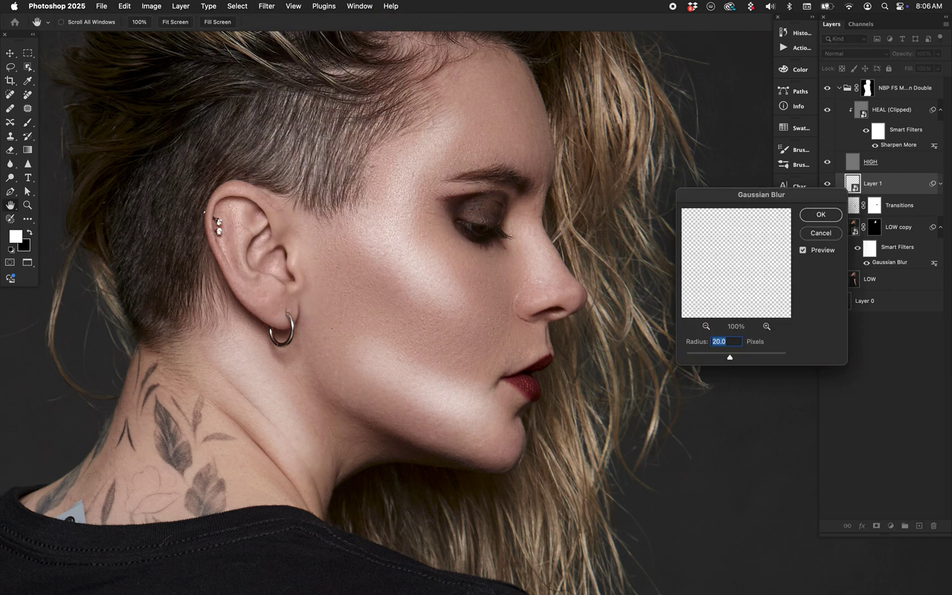
text(40)
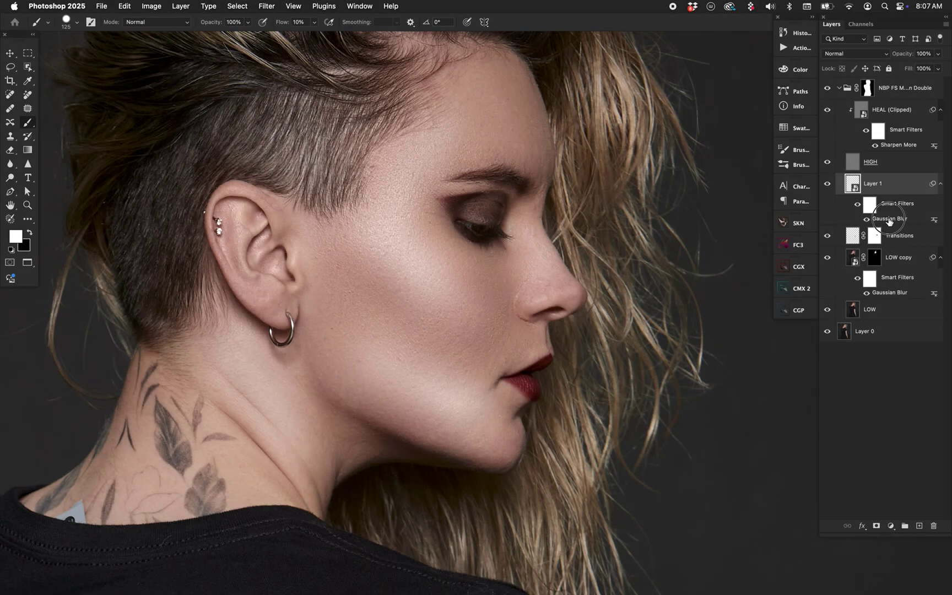
Set the radius of Layer 1's Gaussian Blur smart filter to 45 pixels.
double_click(889, 220)
text(45)
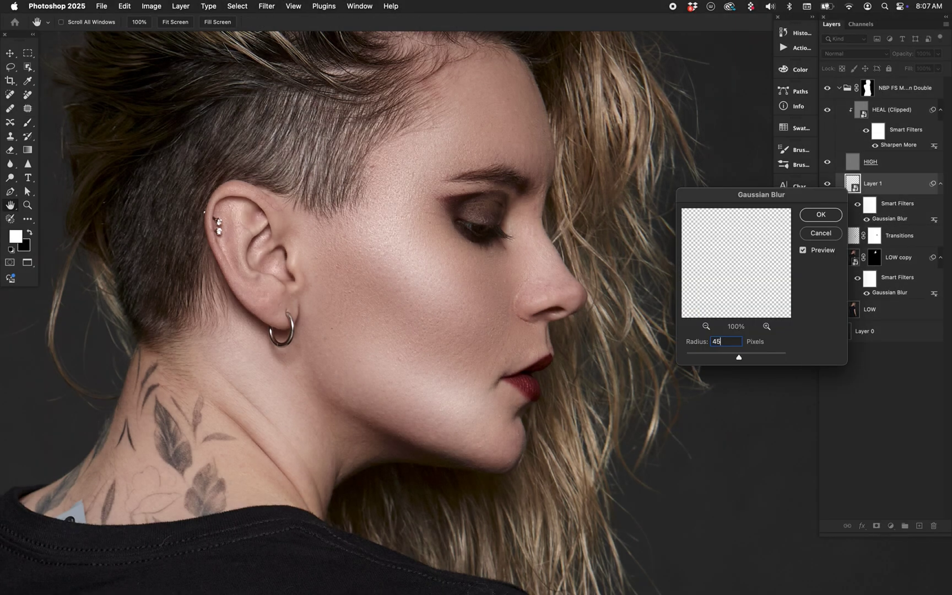
key(Return)
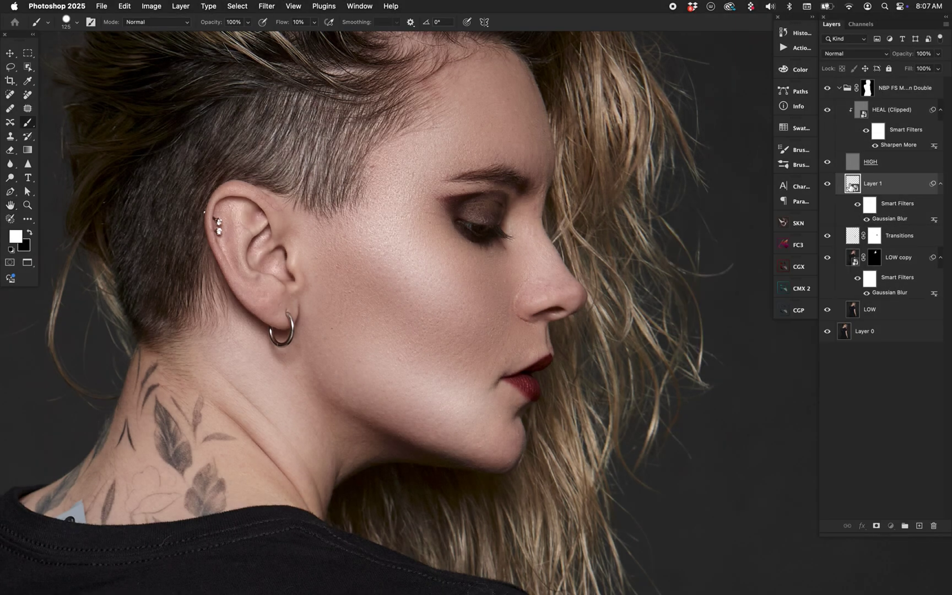
Set Layer 1's blend mode to Soft Light and toggle its visibility to compare the highlights.
click(856, 54)
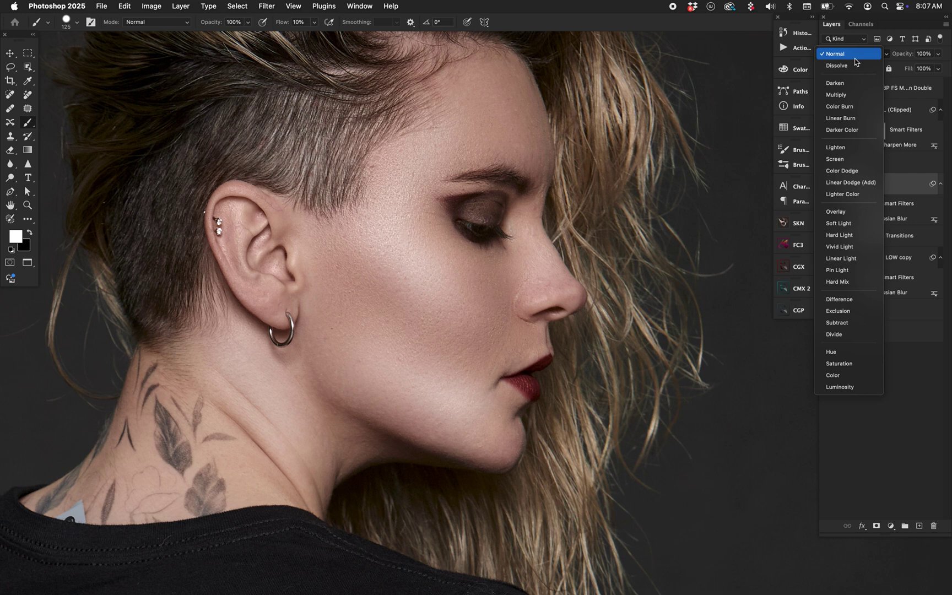
click(849, 223)
click(826, 184)
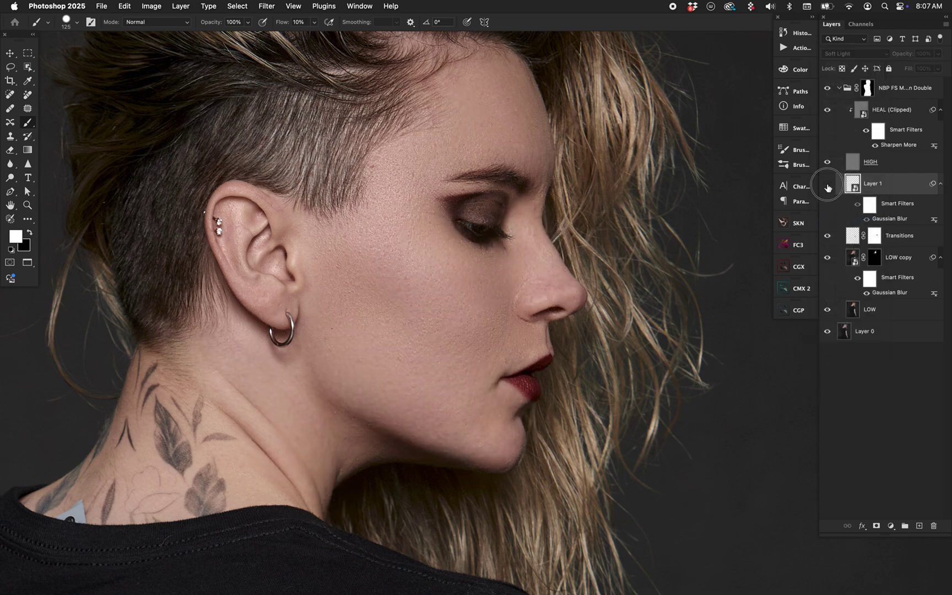
click(827, 184)
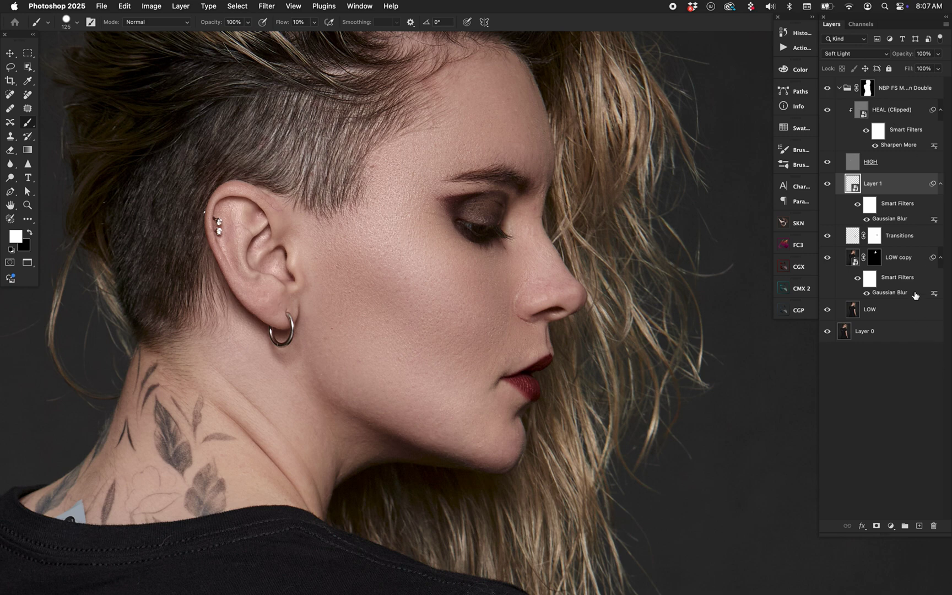
Select the frequency separation group and switch to the Move tool.
click(909, 88)
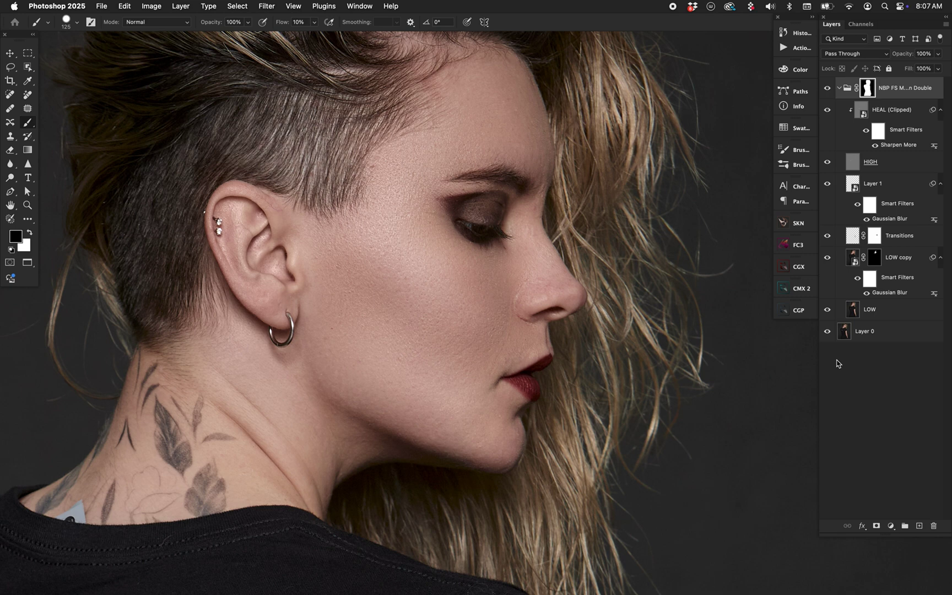
click(830, 112)
key(v)
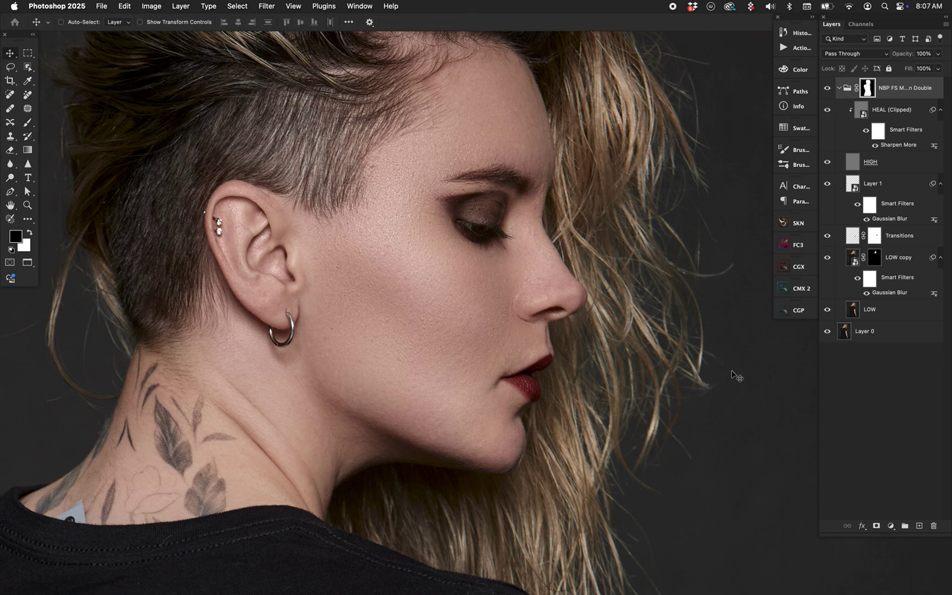